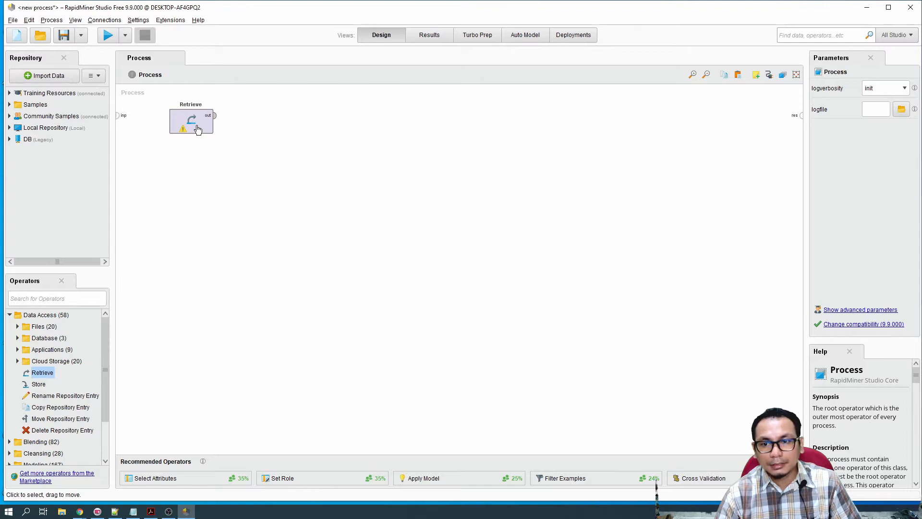
- Browse for the Retrieve operator's repository entry and expand the data folder under Samples
{"action": "double_click", "coordinate": [197, 129]}
{"action": "left_click", "coordinate": [623, 130]}
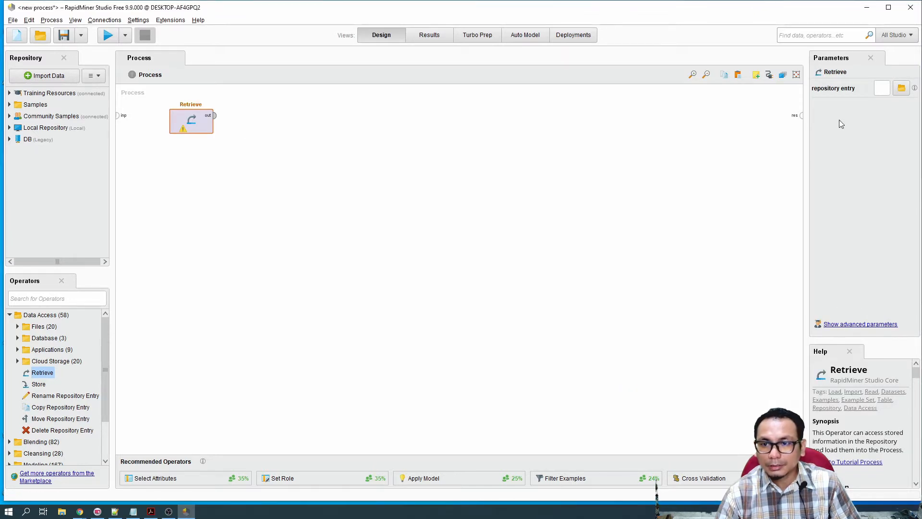
{"action": "left_click", "coordinate": [896, 91]}
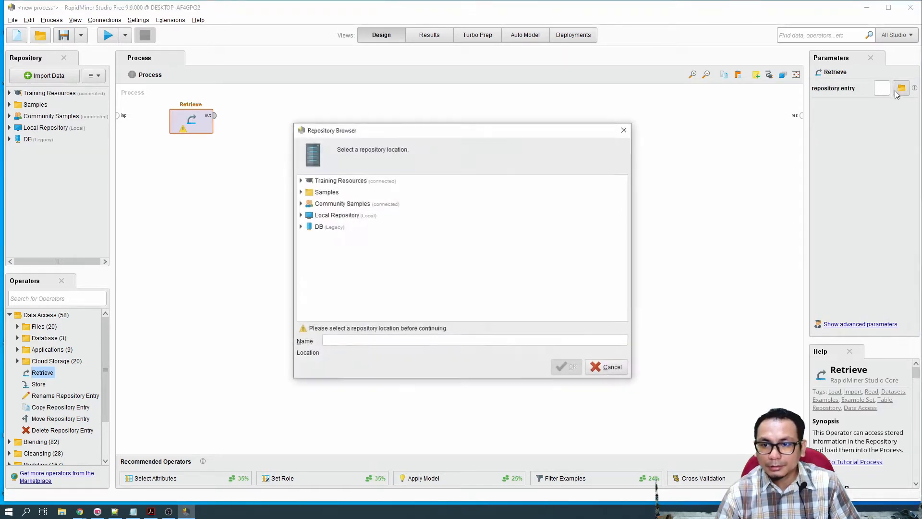
{"action": "left_click", "coordinate": [627, 131]}
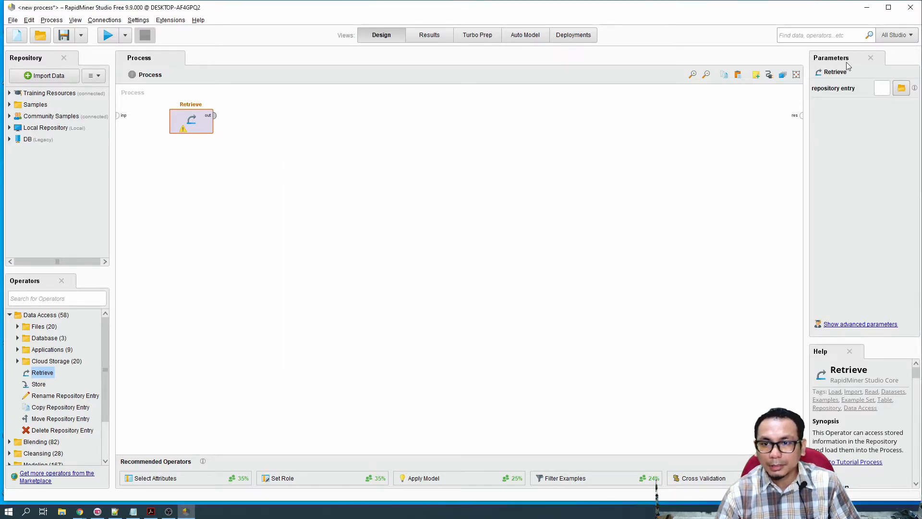
{"action": "left_click", "coordinate": [902, 89]}
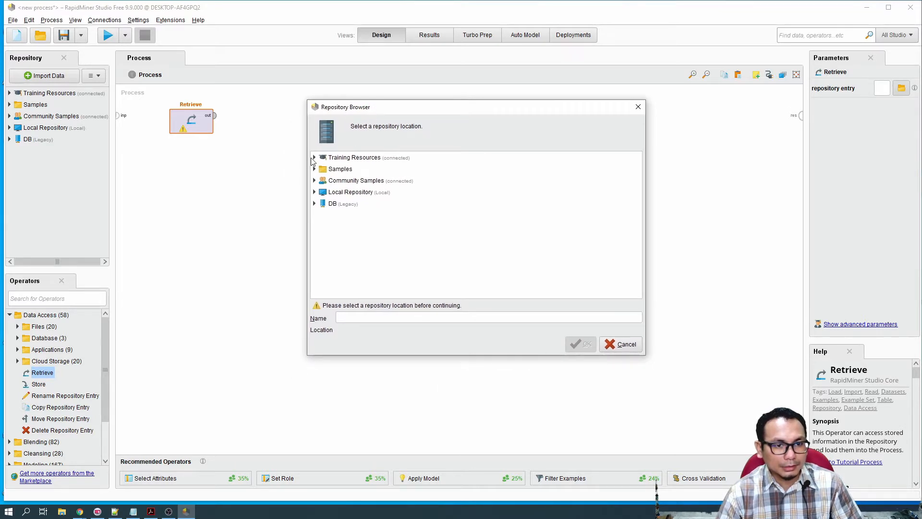
{"action": "left_click", "coordinate": [315, 170]}
{"action": "double_click", "coordinate": [324, 182]}
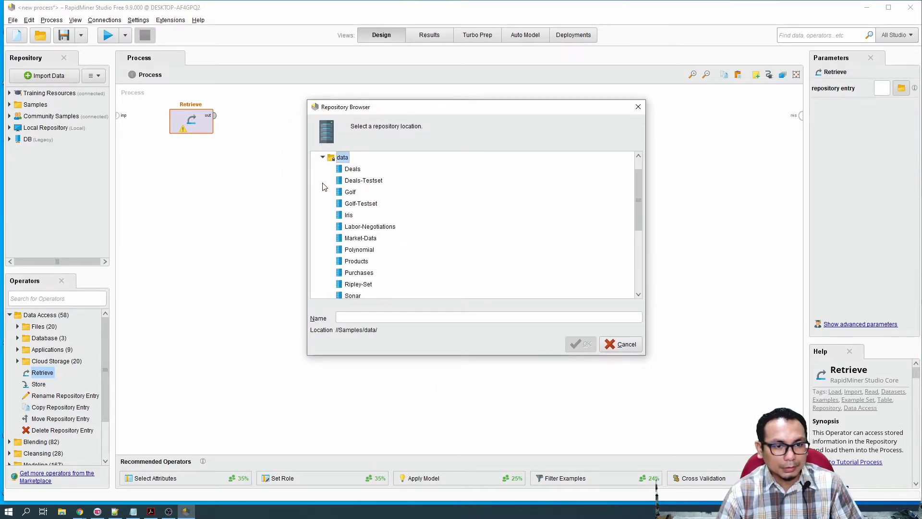
{"action": "scroll", "coordinate": [401, 254], "scroll_direction": "down", "scroll_amount": 3}
{"action": "scroll", "coordinate": [401, 254], "scroll_direction": "up", "scroll_amount": 4}
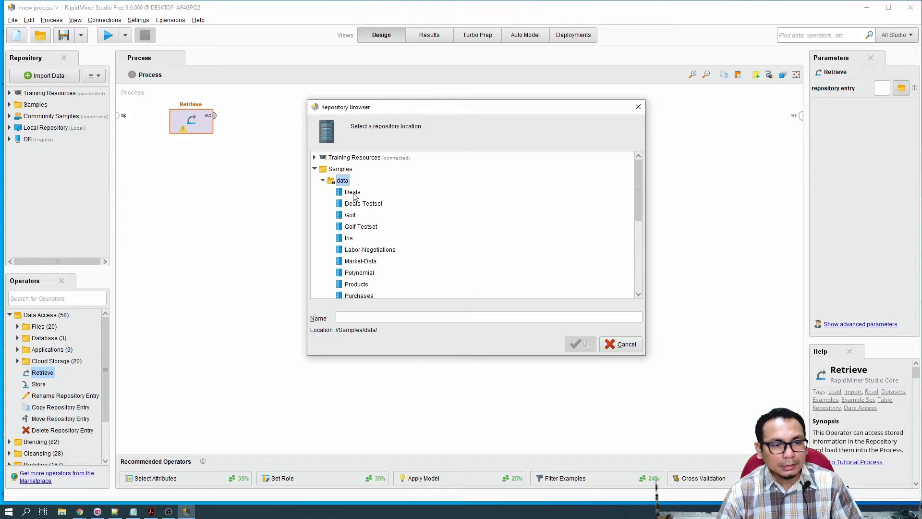
- Choose the Deals sample dataset as the Retrieve operator's repository entry and confirm the selection
{"action": "left_click", "coordinate": [353, 192]}
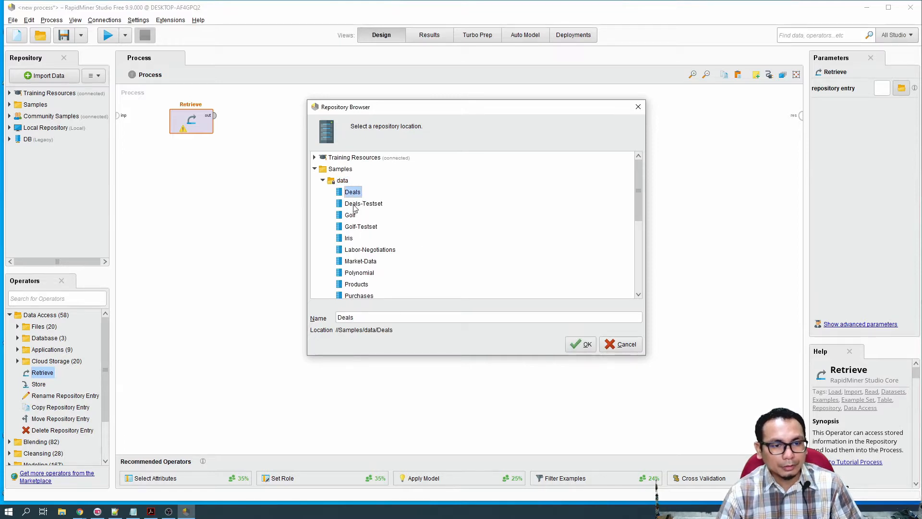
{"action": "left_click", "coordinate": [353, 238]}
{"action": "left_click", "coordinate": [360, 262]}
{"action": "scroll", "coordinate": [378, 289], "scroll_direction": "down", "scroll_amount": 1}
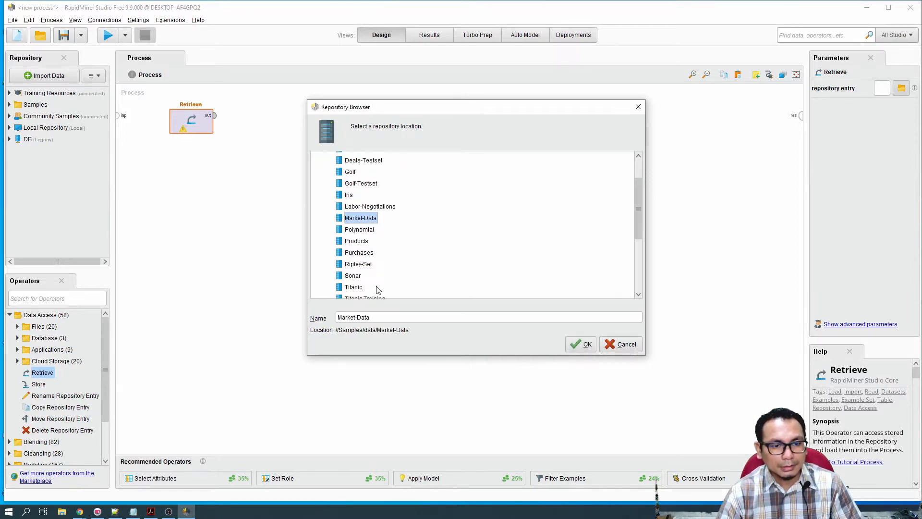
{"action": "scroll", "coordinate": [377, 290], "scroll_direction": "down", "scroll_amount": 2}
{"action": "left_click", "coordinate": [581, 343]}
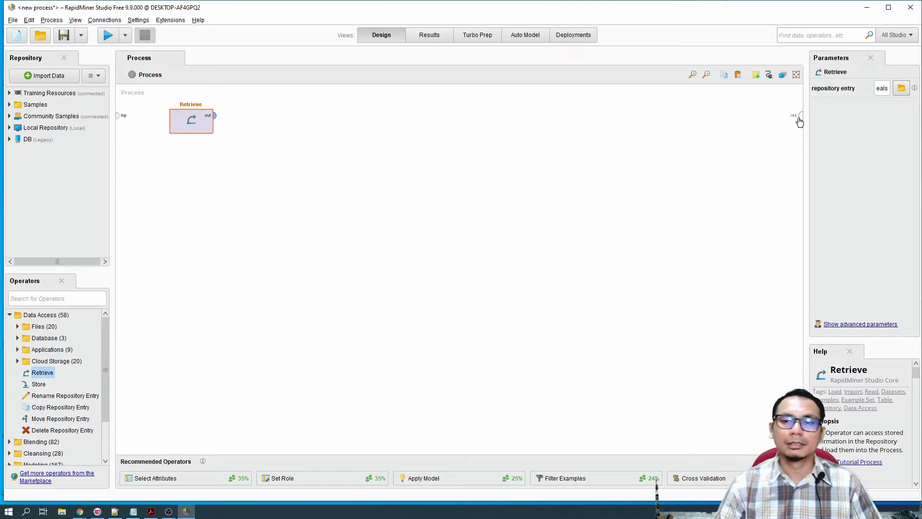
- Connect the Retrieve operator's output to the process result port, and remove that connection again
{"action": "left_click", "coordinate": [214, 116]}
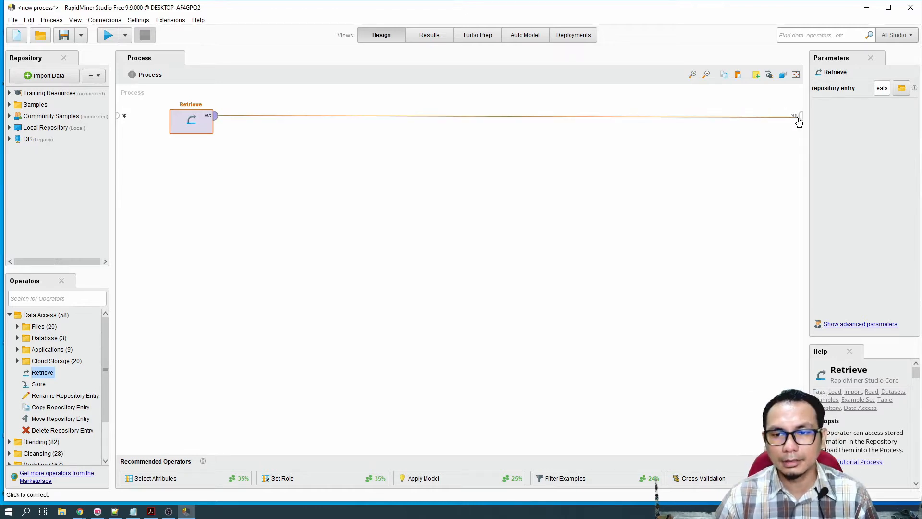
{"action": "left_click", "coordinate": [799, 119]}
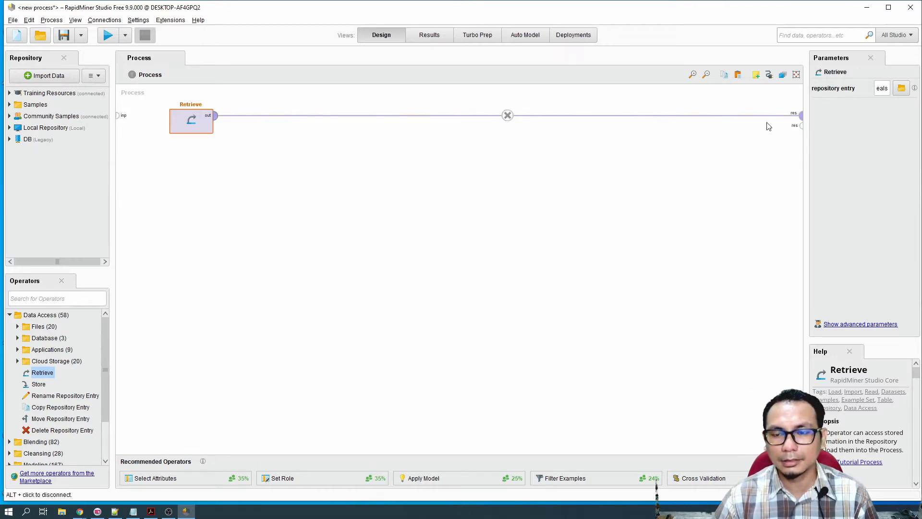
{"action": "left_click", "coordinate": [507, 116]}
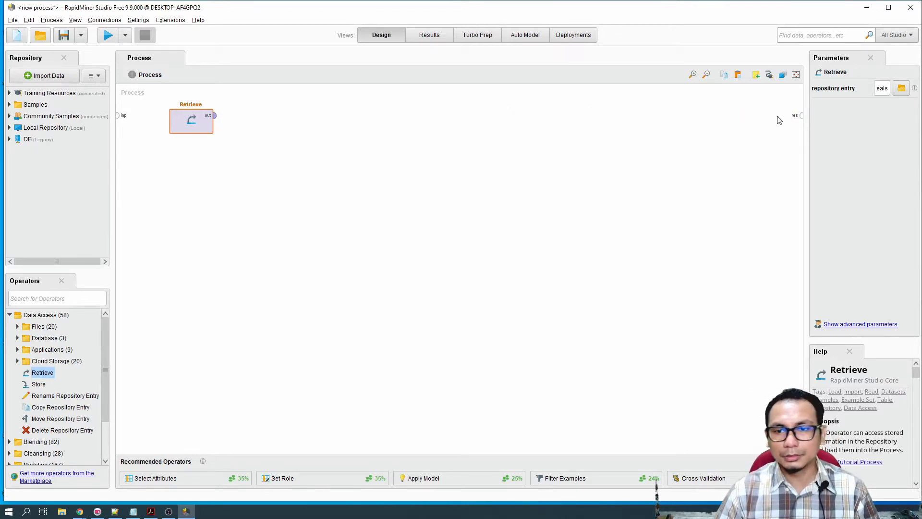
- Automatically wire the Retrieve output to the process result port and run the process
{"action": "left_click", "coordinate": [769, 75]}
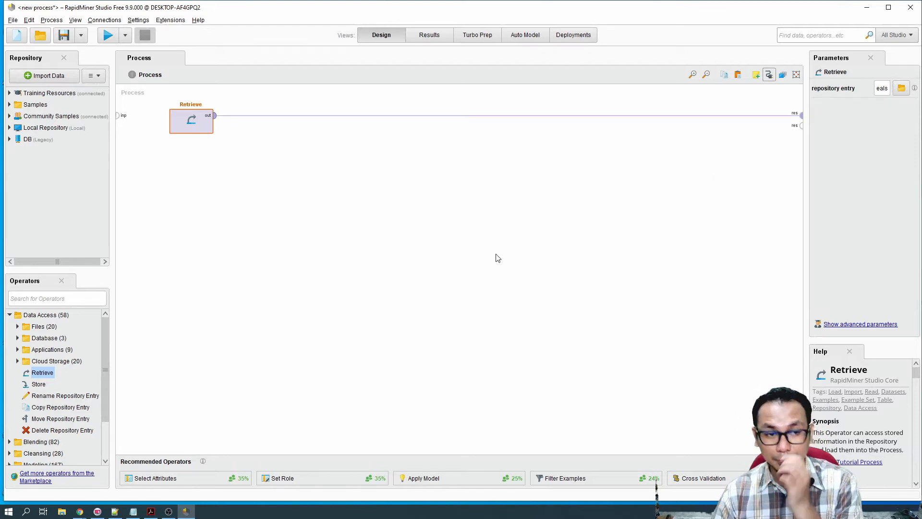
{"action": "left_click", "coordinate": [157, 128]}
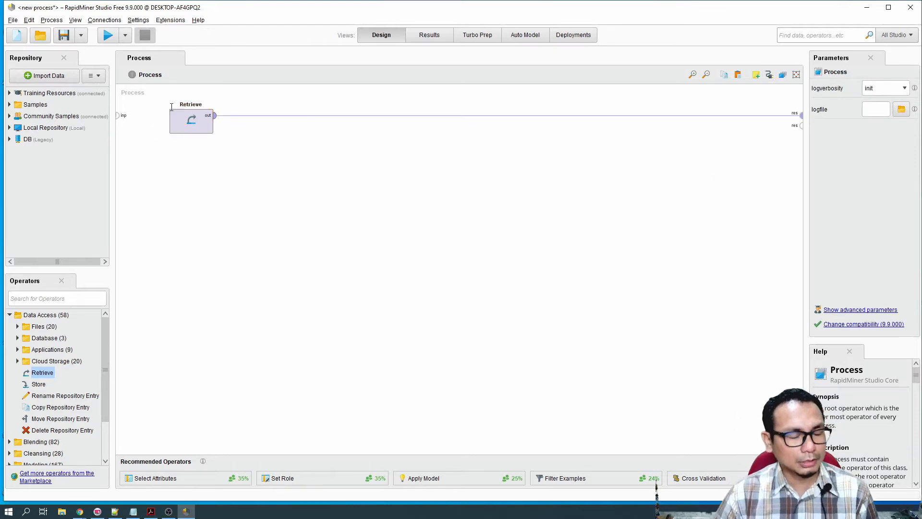
{"action": "left_click", "coordinate": [108, 35]}
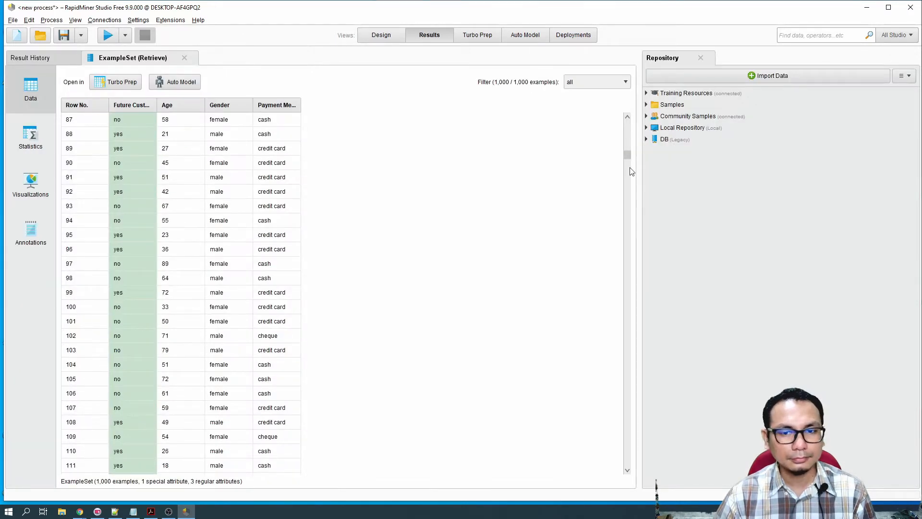
- Examine the rows of the retrieved Deals example set and its attribute statistics
{"action": "left_click_drag", "start_coordinate": [626, 155], "coordinate": [606, 94]}
{"action": "scroll", "coordinate": [333, 233], "scroll_direction": "down", "scroll_amount": 20}
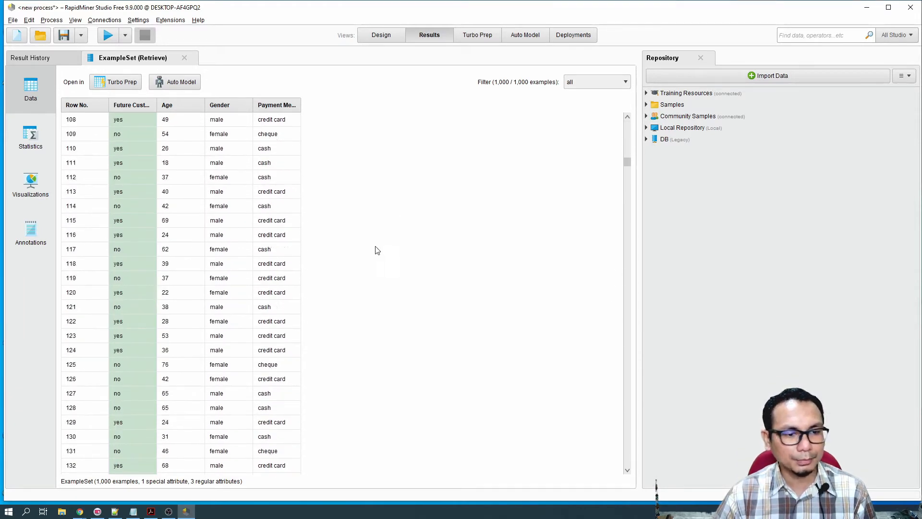
{"action": "left_click_drag", "start_coordinate": [627, 162], "coordinate": [469, 169]}
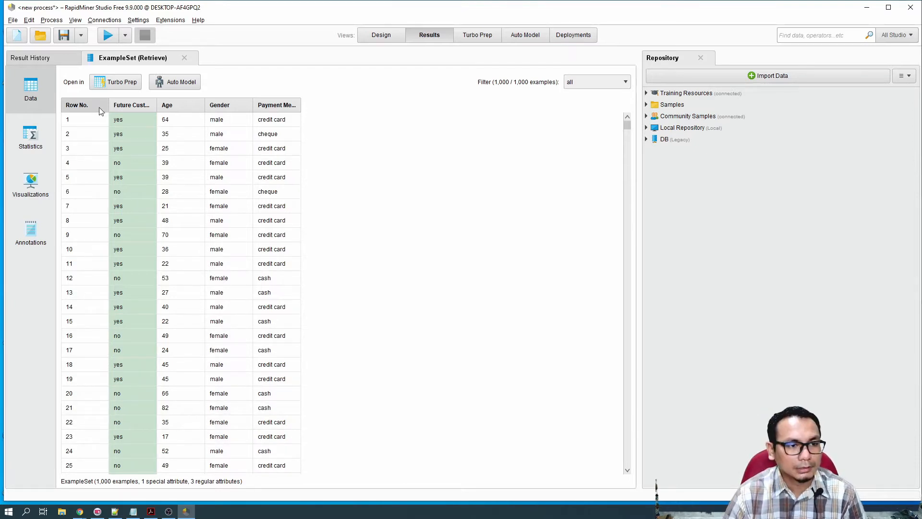
{"action": "scroll", "coordinate": [207, 173], "scroll_direction": "down", "scroll_amount": 10}
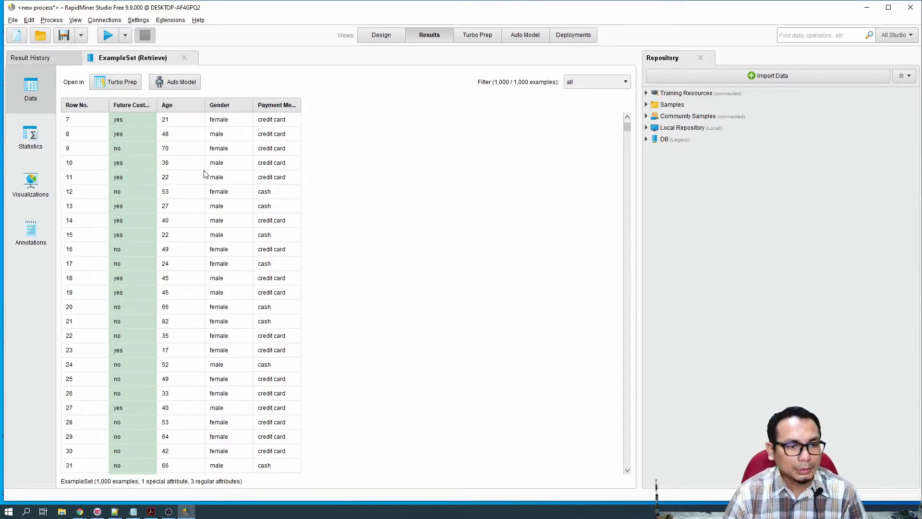
{"action": "scroll", "coordinate": [202, 178], "scroll_direction": "up", "scroll_amount": 10}
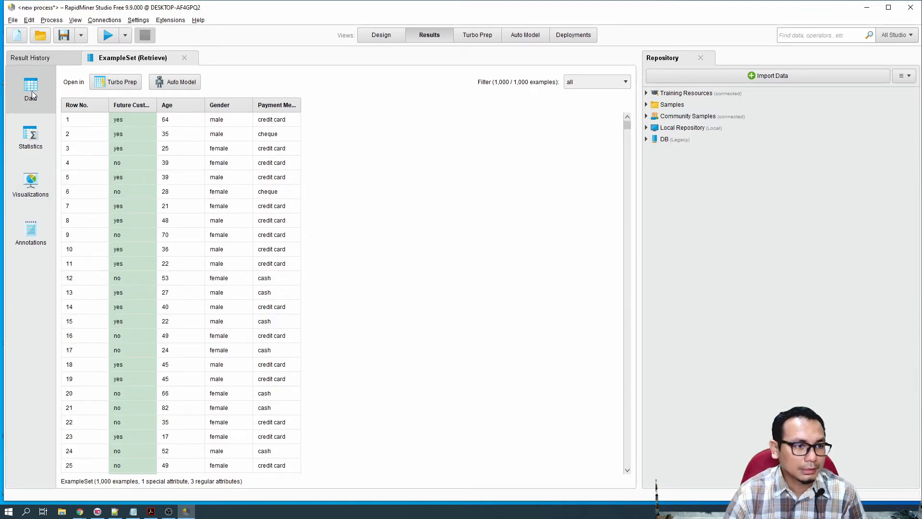
{"action": "left_click", "coordinate": [45, 143]}
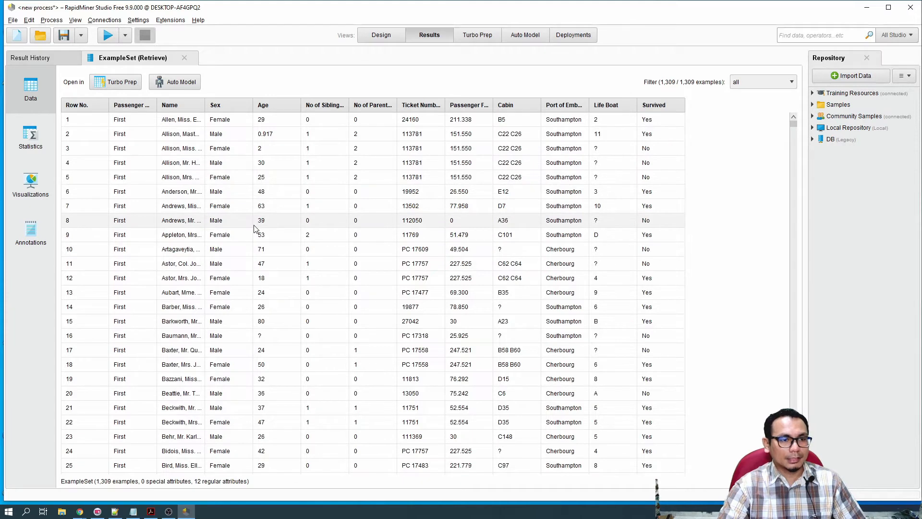
- Review the passenger example set from its first row to its last row and return to the beginning
{"action": "scroll", "coordinate": [255, 228], "scroll_direction": "down", "scroll_amount": 10}
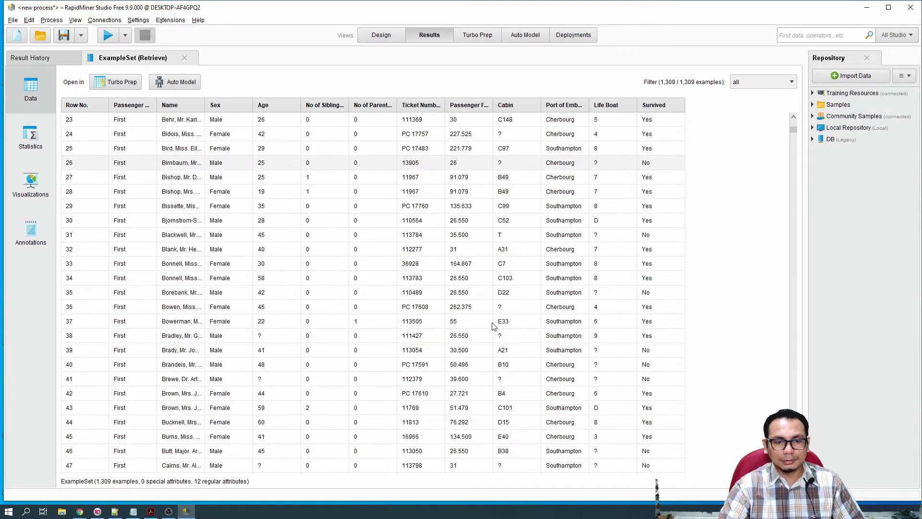
{"action": "scroll", "coordinate": [517, 268], "scroll_direction": "up", "scroll_amount": 10}
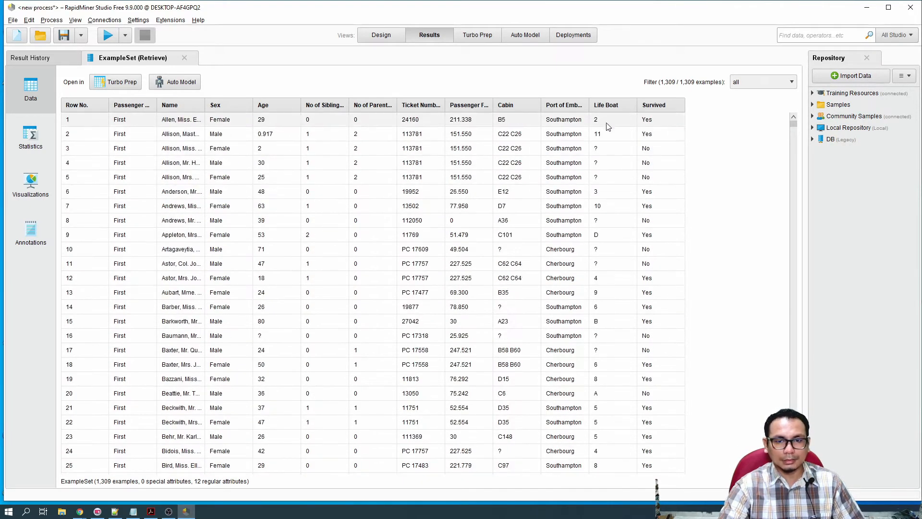
{"action": "scroll", "coordinate": [430, 311], "scroll_direction": "down", "scroll_amount": 20}
{"action": "scroll", "coordinate": [340, 286], "scroll_direction": "down", "scroll_amount": 11}
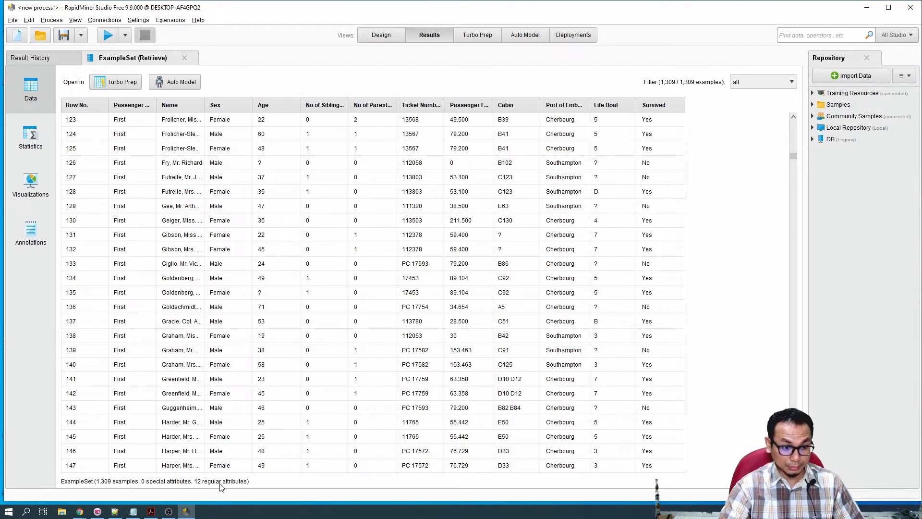
{"action": "scroll", "coordinate": [144, 288], "scroll_direction": "up", "scroll_amount": 9}
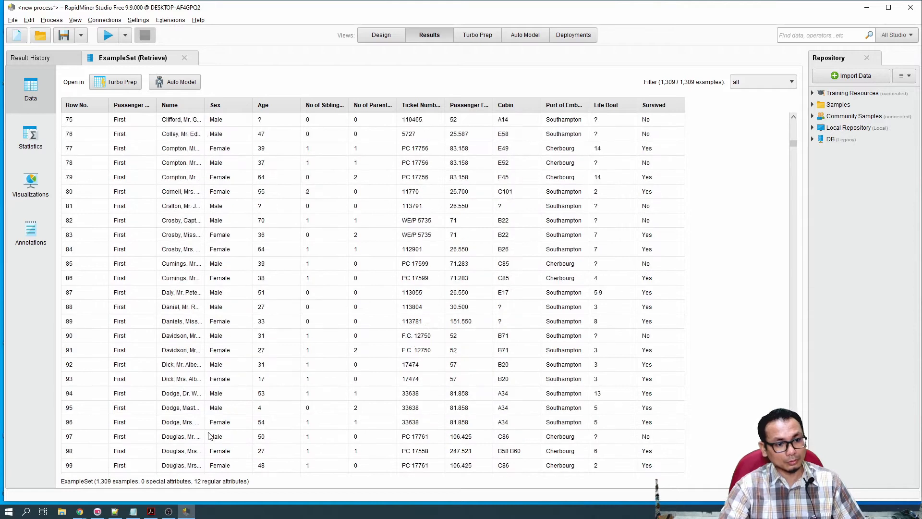
{"action": "scroll", "coordinate": [154, 415], "scroll_direction": "down", "scroll_amount": 18}
{"action": "key", "text": "ctrl+End"}
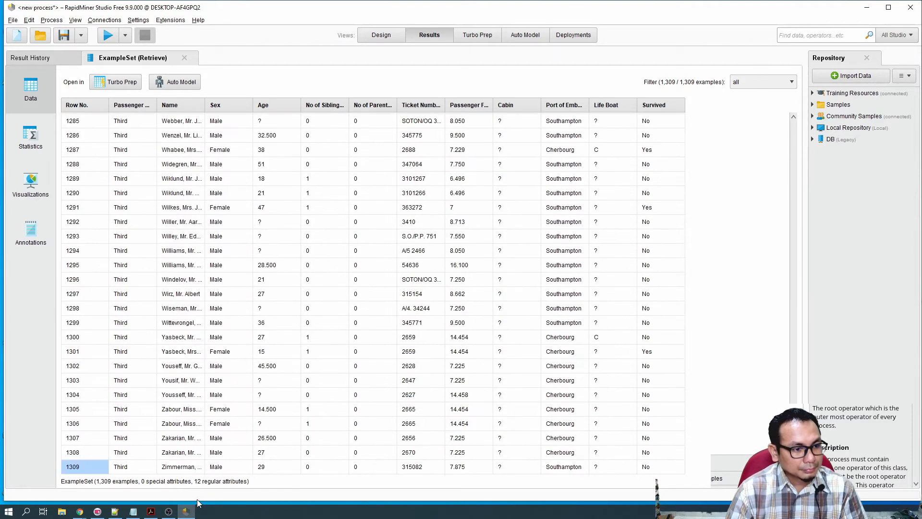
{"action": "left_click_drag", "start_coordinate": [793, 462], "coordinate": [803, 111]}
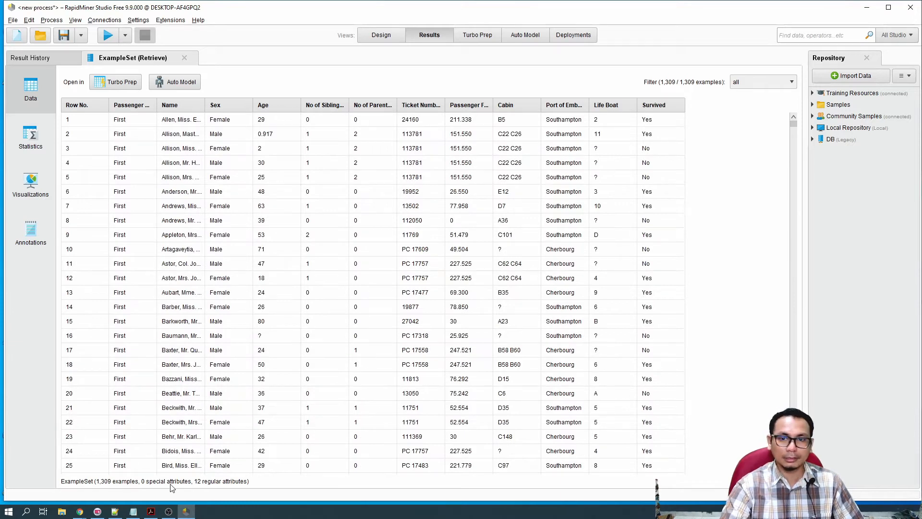
- Show the passenger example set's statistics and expand the Passenger Class and Name attributes
{"action": "left_click", "coordinate": [31, 137]}
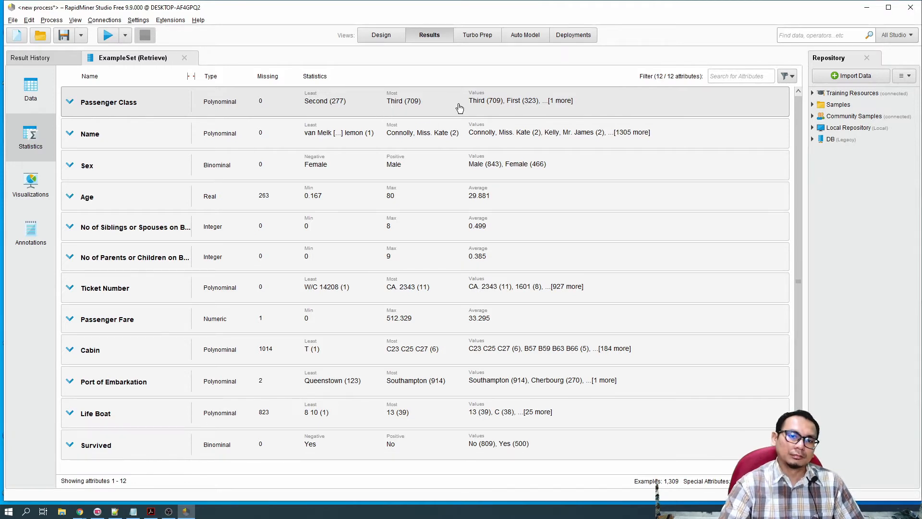
{"action": "left_click", "coordinate": [537, 108]}
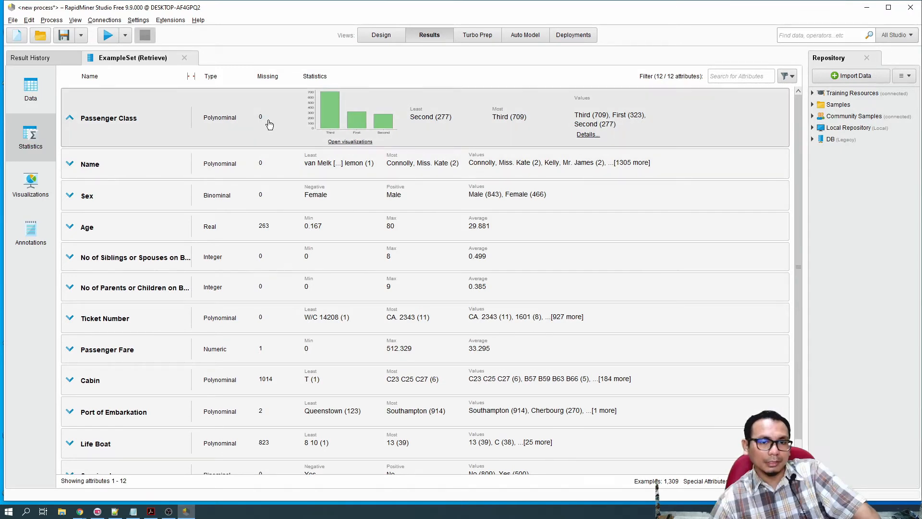
{"action": "left_click", "coordinate": [133, 169]}
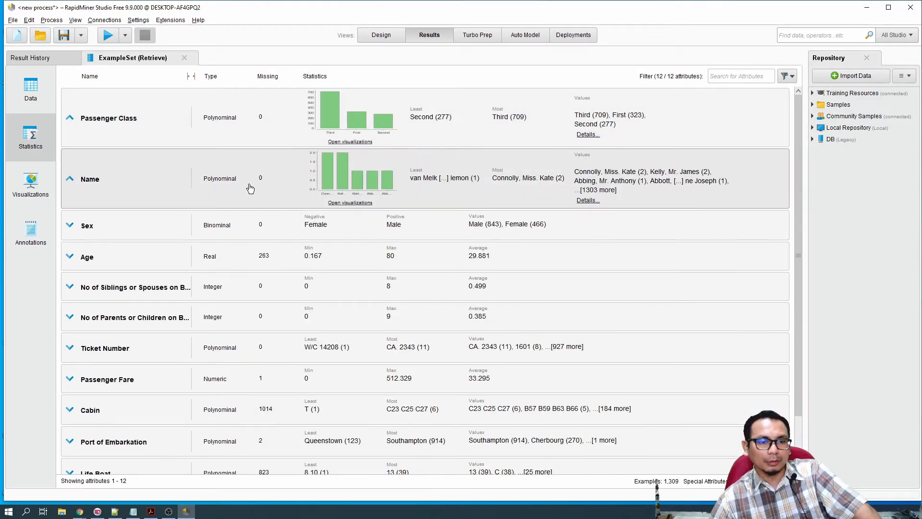
- Look through the detailed value list of the Name attribute and return to its expanded statistics
{"action": "left_click", "coordinate": [589, 200]}
{"action": "left_click_drag", "start_coordinate": [596, 313], "coordinate": [595, 229]}
{"action": "left_click", "coordinate": [582, 332]}
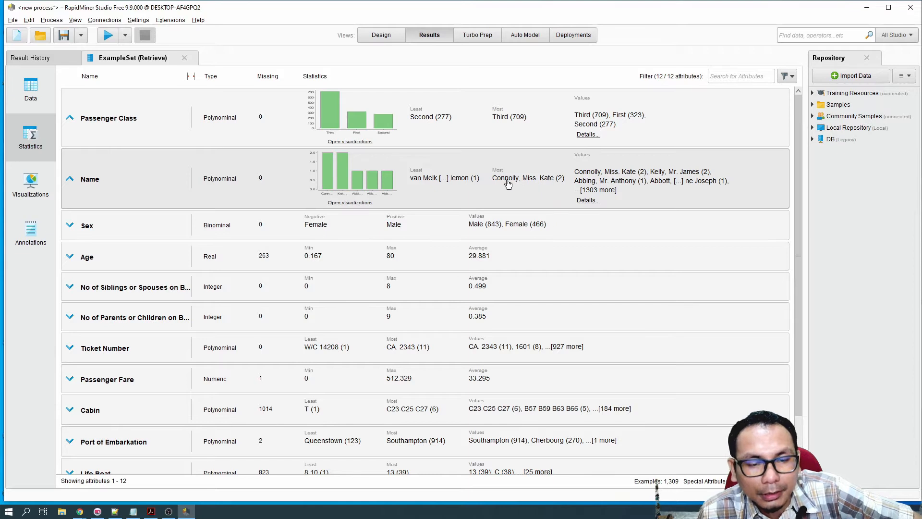
{"action": "left_click", "coordinate": [553, 181]}
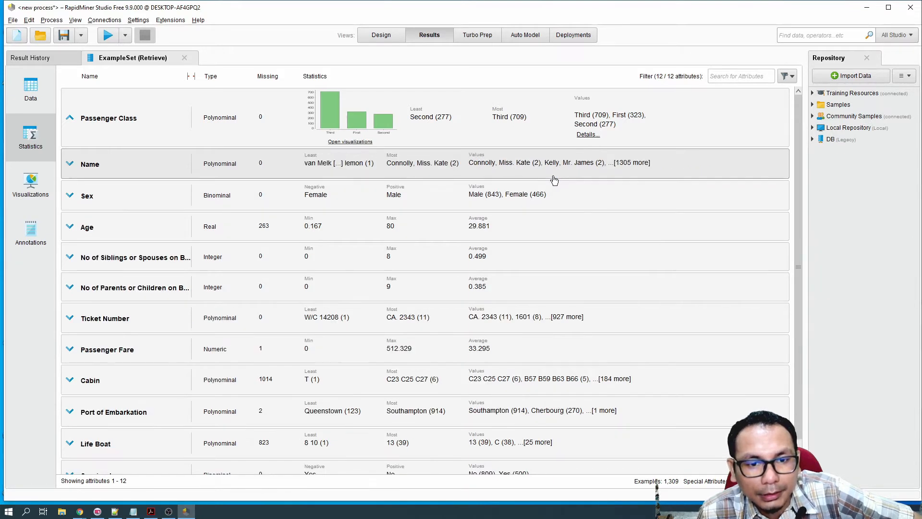
{"action": "left_click", "coordinate": [553, 181]}
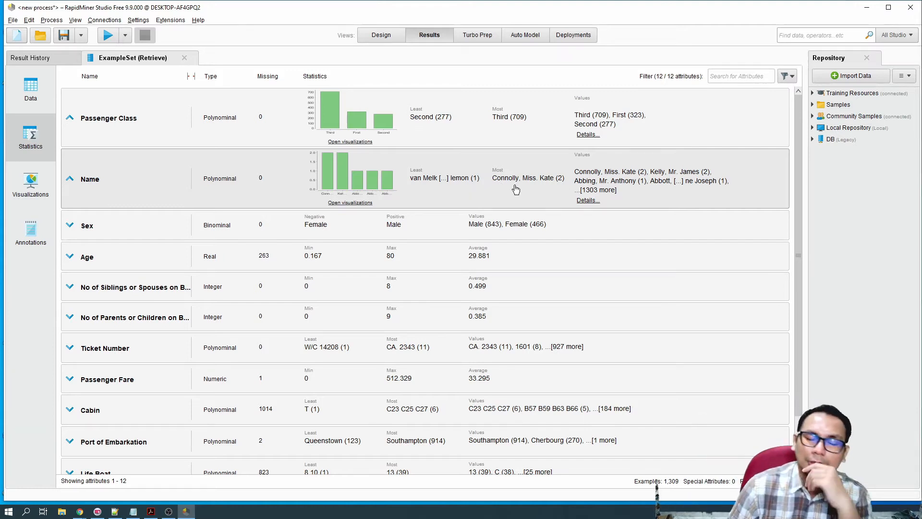
- Expand the statistics of the Sex and Age attributes to inspect their distribution charts
{"action": "left_click", "coordinate": [126, 226]}
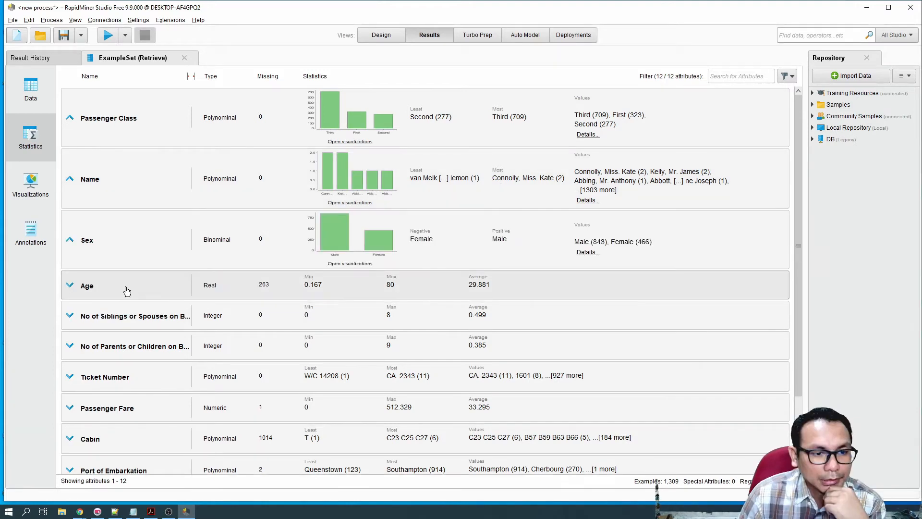
{"action": "left_click", "coordinate": [126, 291]}
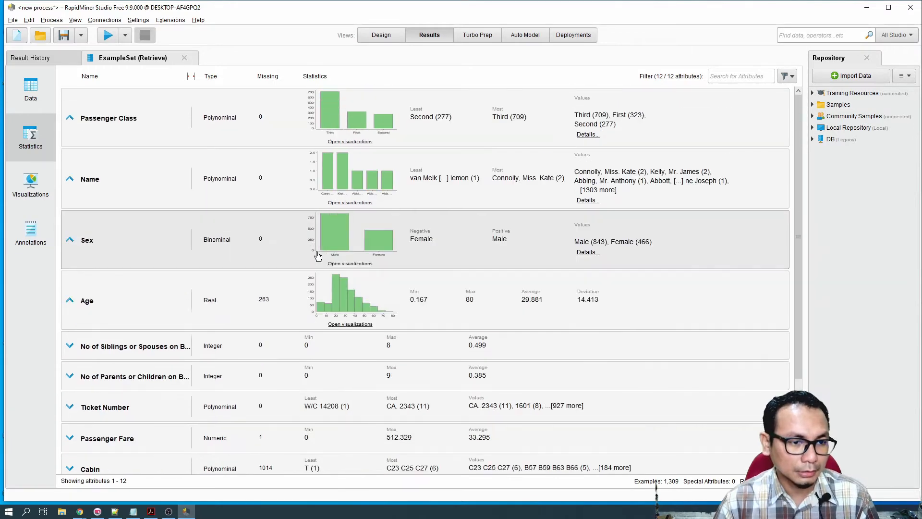
{"action": "scroll", "coordinate": [273, 140], "scroll_direction": "down", "scroll_amount": 3}
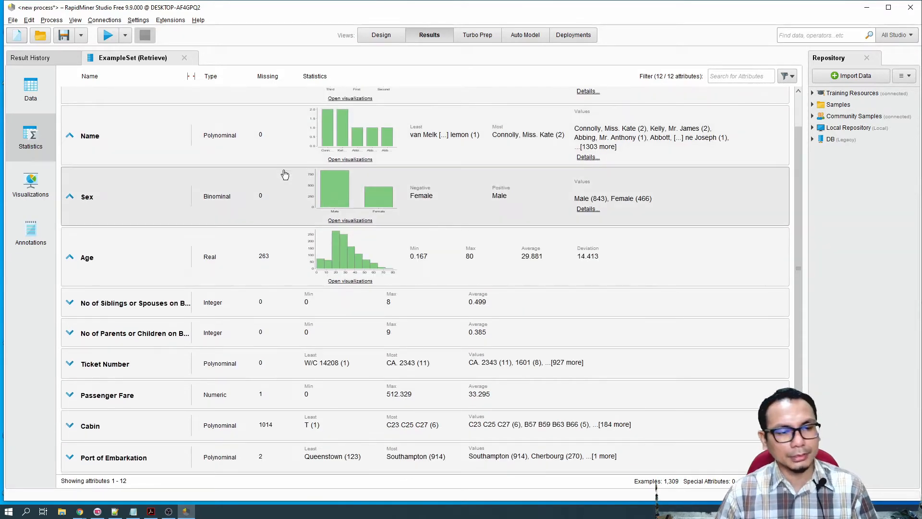
- Collapse the expanded Passenger Class, Name, Sex and Age statistics to get a compact overview of all attributes
{"action": "scroll", "coordinate": [284, 254], "scroll_direction": "up", "scroll_amount": 3}
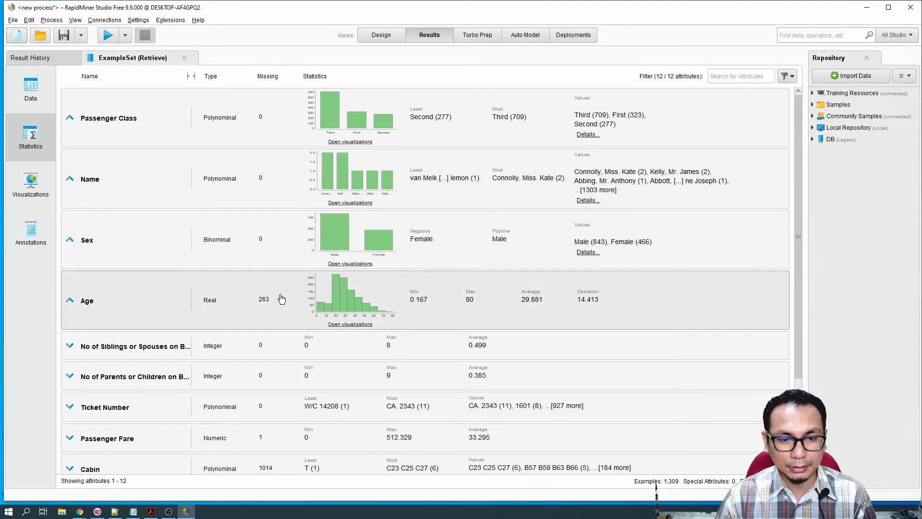
{"action": "left_click", "coordinate": [93, 305]}
{"action": "left_click", "coordinate": [105, 237]}
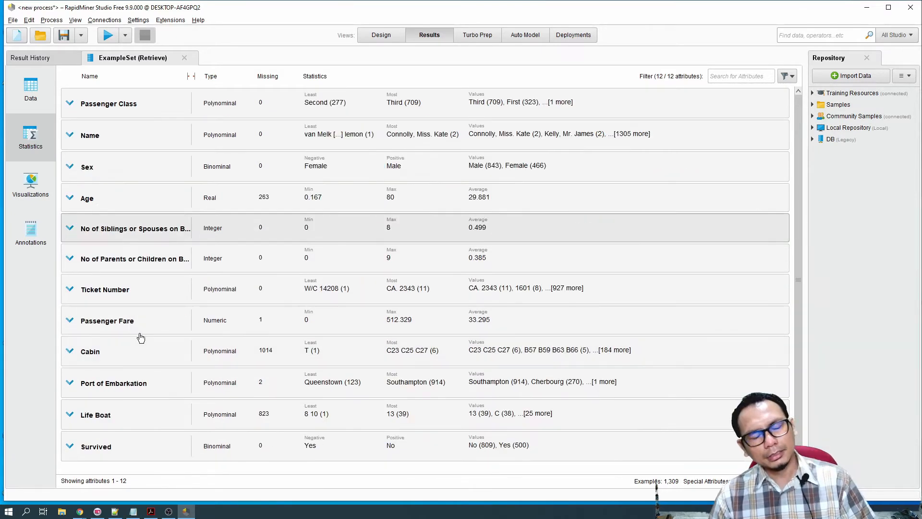
{"action": "left_click", "coordinate": [125, 117]}
{"action": "left_click", "coordinate": [132, 138]}
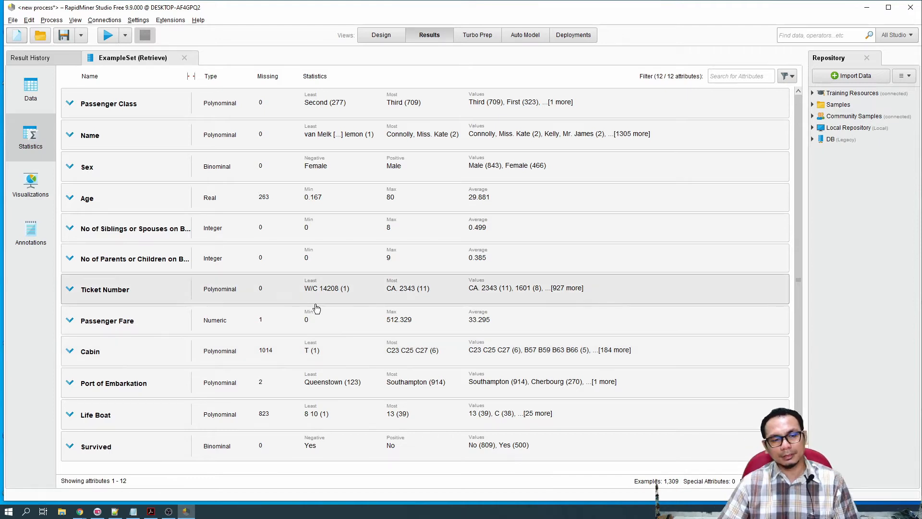
- Search the operators for "trim" and insert the Trim operator into the process between Retrieve and the result port
{"action": "key", "text": "F8"}
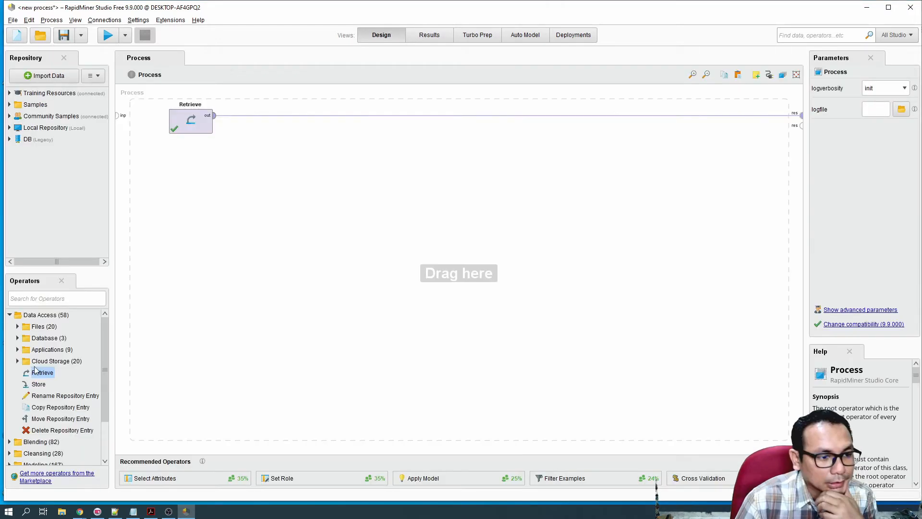
{"action": "left_click", "coordinate": [31, 299]}
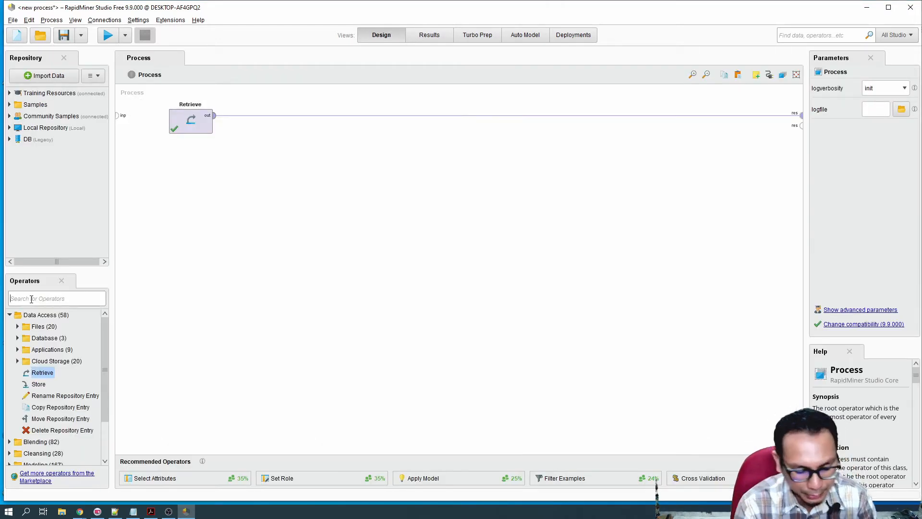
{"action": "type", "text": "trim"}
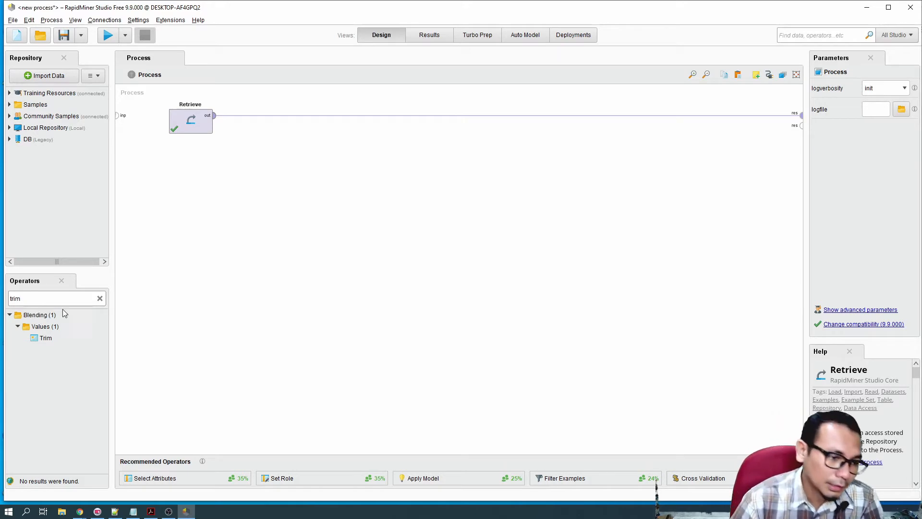
{"action": "left_click", "coordinate": [42, 339]}
{"action": "left_click_drag", "start_coordinate": [47, 343], "coordinate": [254, 126]}
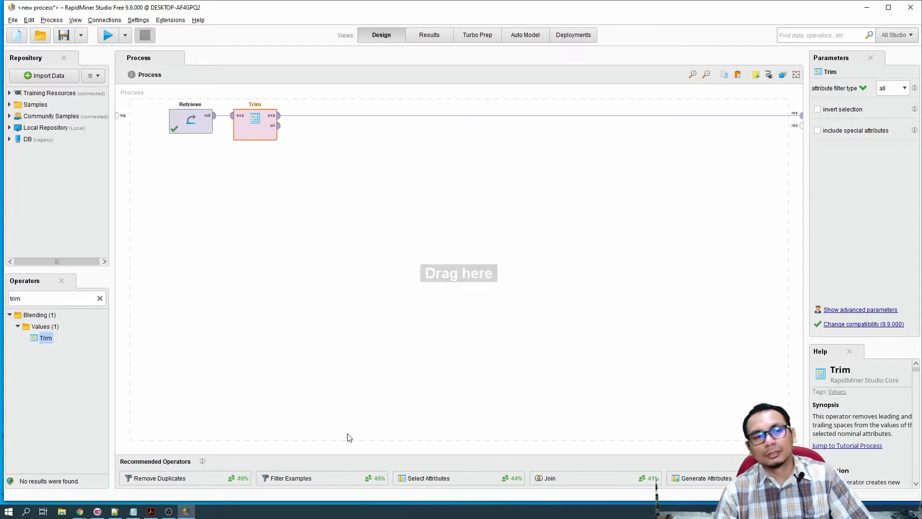
- Check the attribute filter type options of the Trim operator and leave the filter at all
{"action": "left_click", "coordinate": [423, 35]}
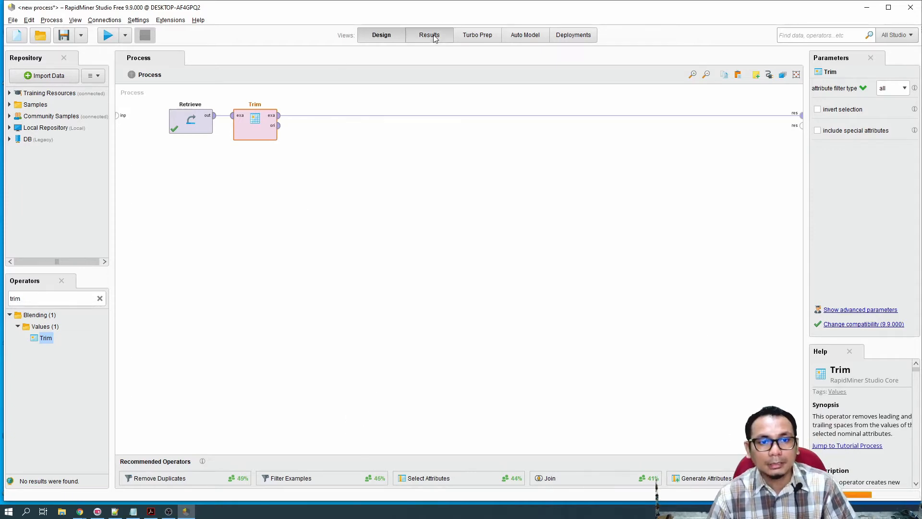
{"action": "left_click", "coordinate": [381, 38]}
{"action": "left_click", "coordinate": [887, 89]}
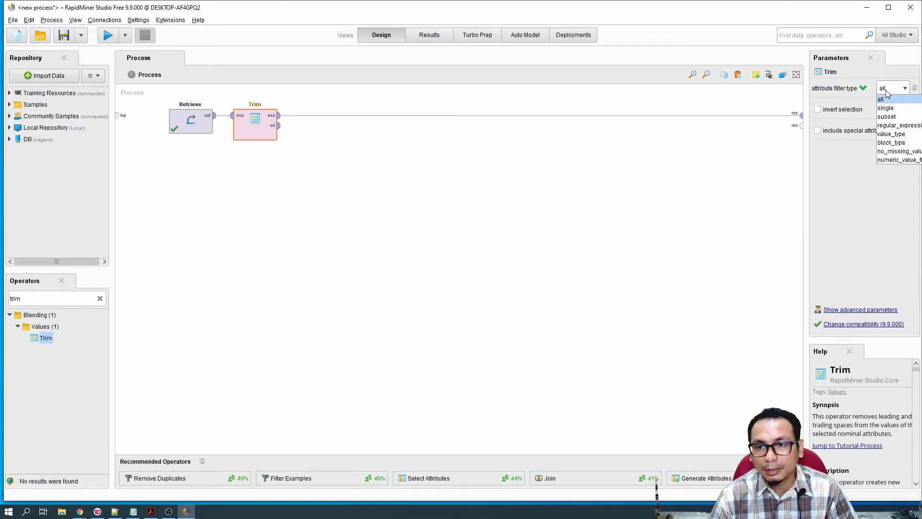
{"action": "left_click", "coordinate": [890, 91]}
{"action": "left_click", "coordinate": [895, 88]}
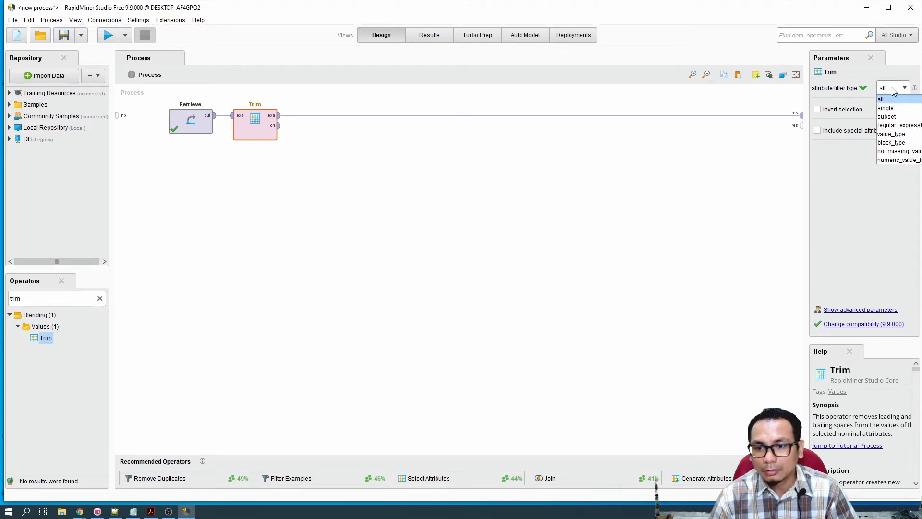
{"action": "left_click", "coordinate": [663, 225]}
- Run the process with the Trim operator, browse the resulting rows and show the attribute statistics
{"action": "key", "text": "F11"}
{"action": "scroll", "coordinate": [428, 432], "scroll_direction": "down", "scroll_amount": 10}
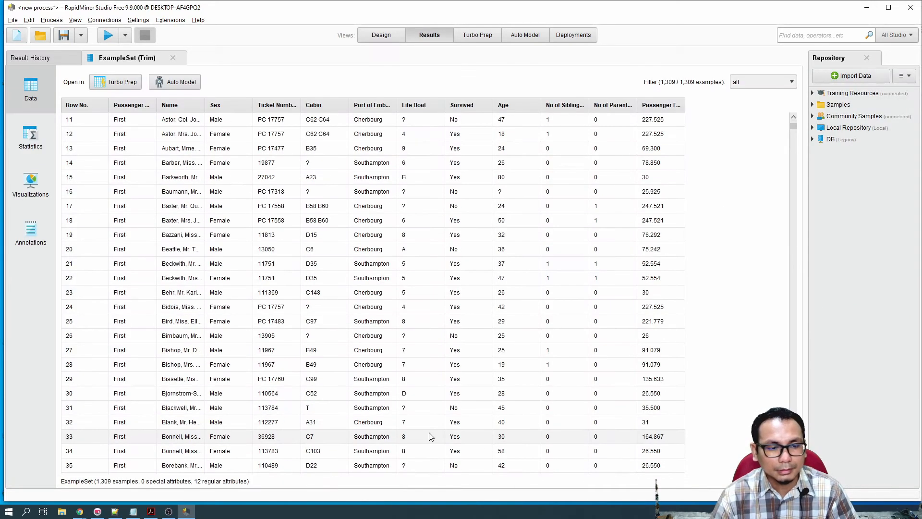
{"action": "scroll", "coordinate": [406, 409], "scroll_direction": "down", "scroll_amount": 8}
{"action": "left_click", "coordinate": [30, 137]}
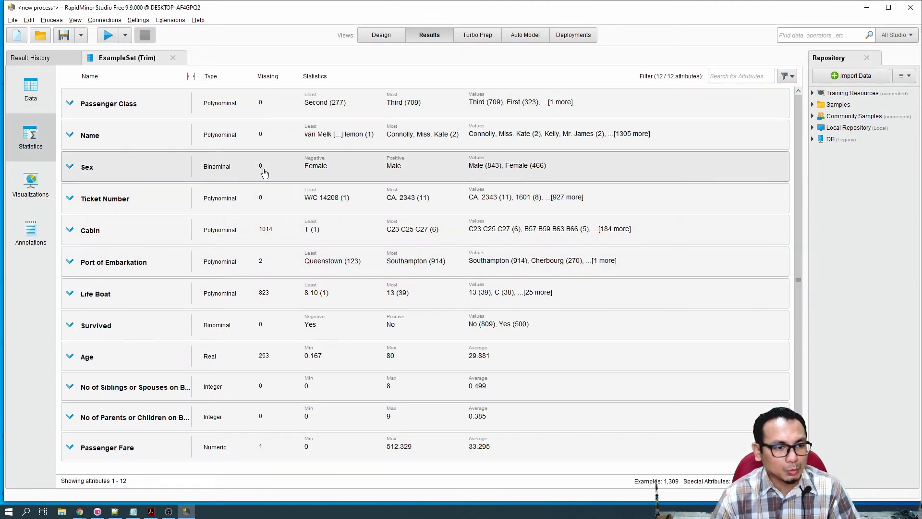
{"action": "scroll", "coordinate": [235, 230], "scroll_direction": "down", "scroll_amount": 1}
{"action": "scroll", "coordinate": [297, 230], "scroll_direction": "up", "scroll_amount": 1}
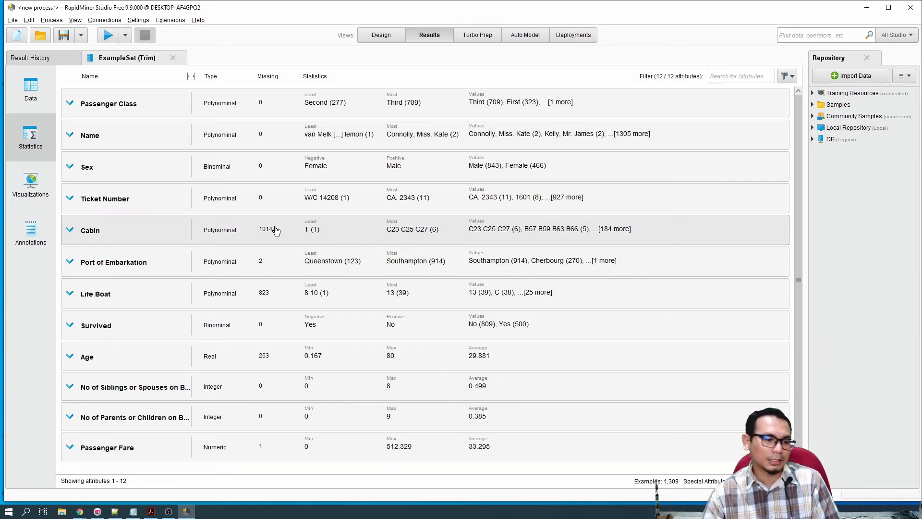
{"action": "left_click", "coordinate": [30, 89]}
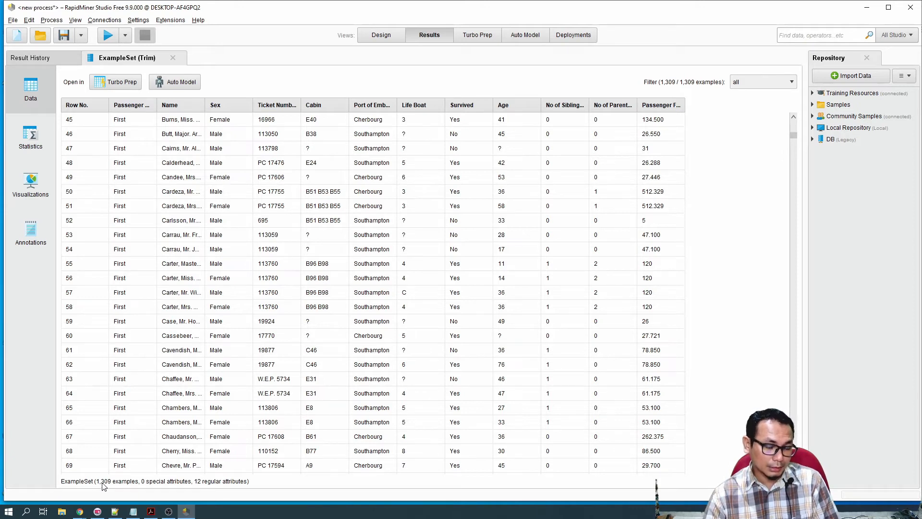
{"action": "left_click", "coordinate": [30, 137]}
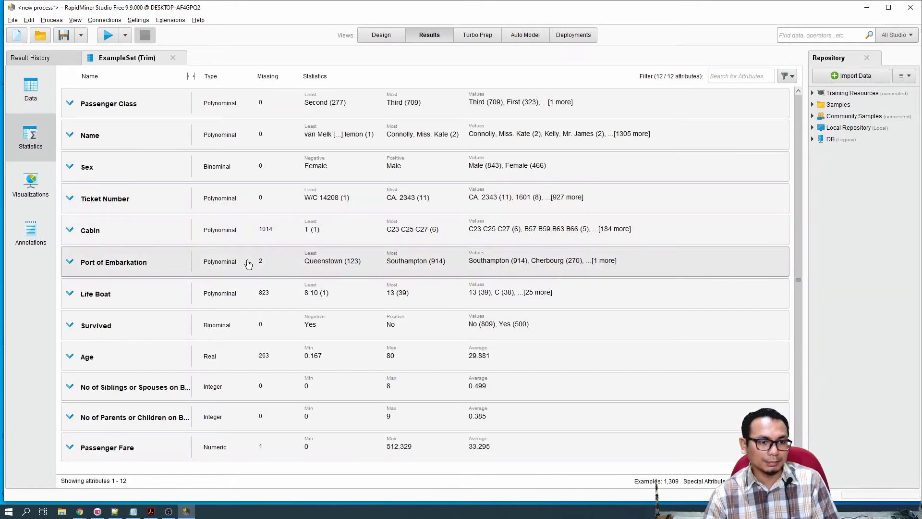
- Expand the statistics of the Cabin, Life Boat and Age attributes to examine their missing values
{"action": "left_click", "coordinate": [144, 233]}
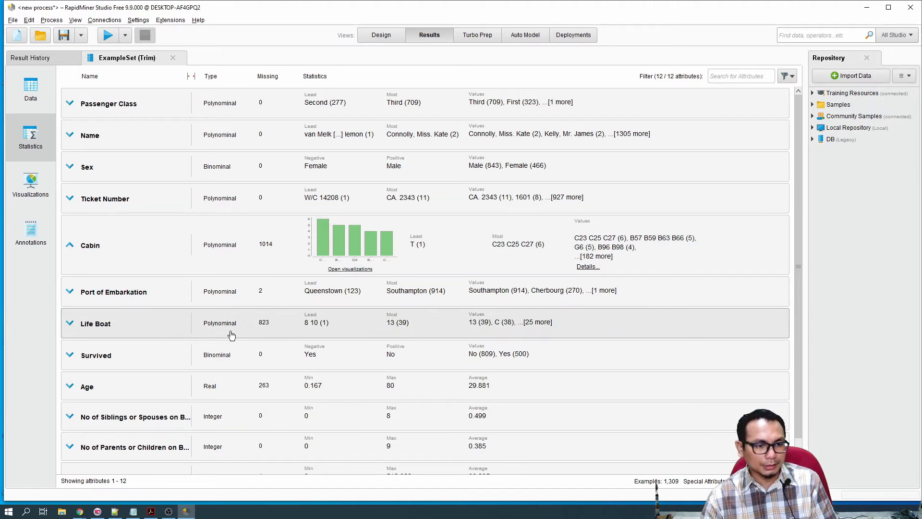
{"action": "left_click", "coordinate": [156, 332]}
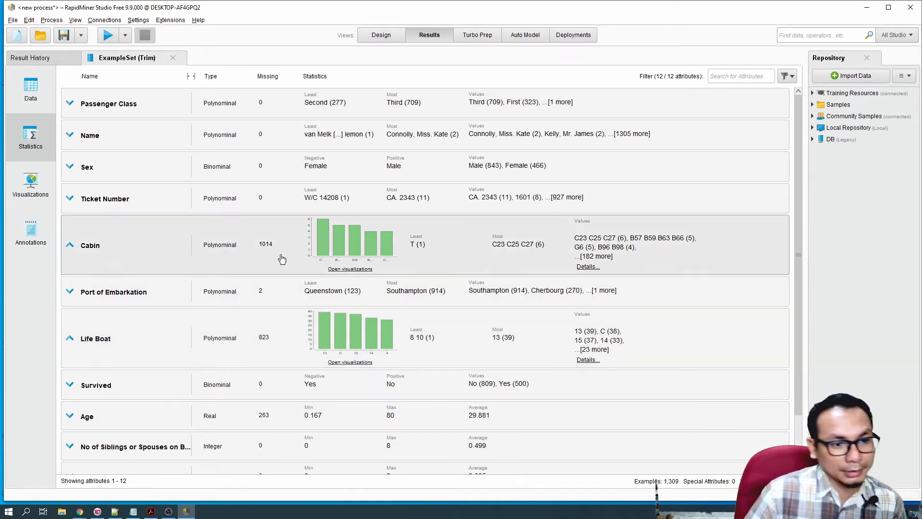
{"action": "scroll", "coordinate": [272, 364], "scroll_direction": "down", "scroll_amount": 3}
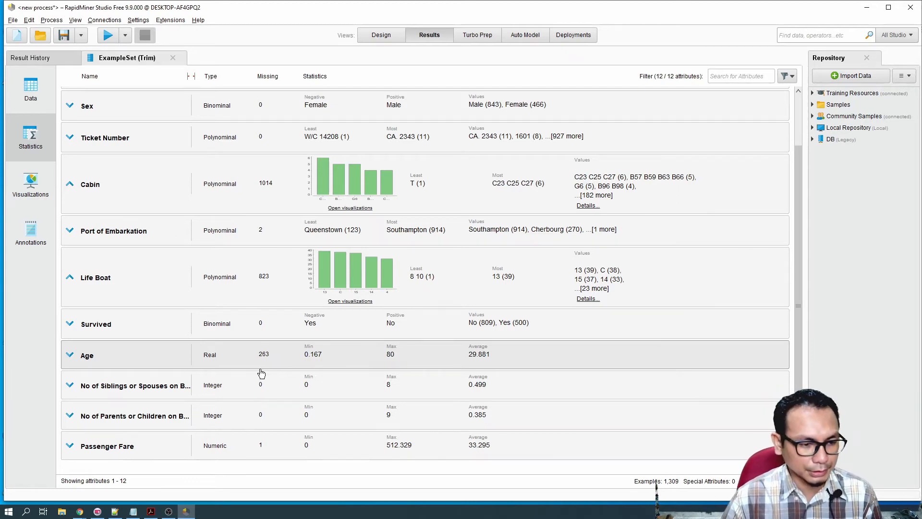
{"action": "left_click", "coordinate": [261, 365]}
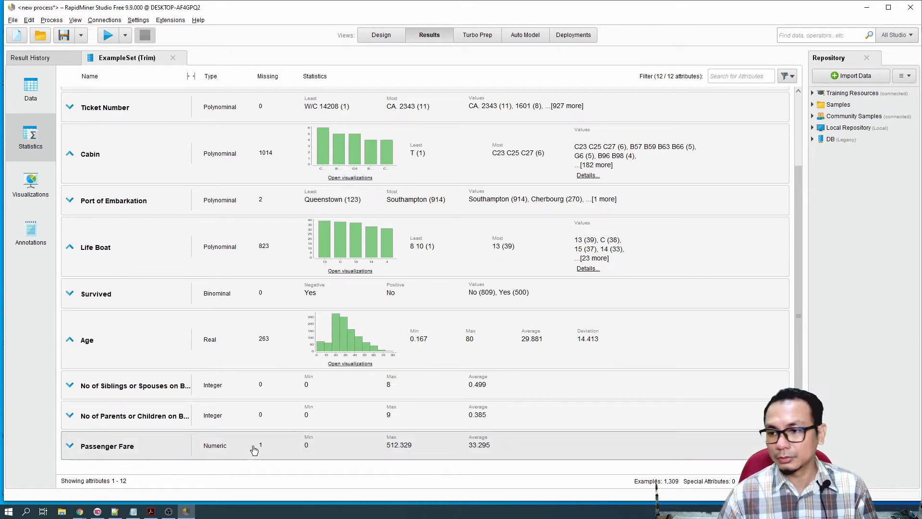
- Clear the operator search and review the missing values in the Trim result statistics down to Passenger Fare
{"action": "left_click", "coordinate": [380, 37]}
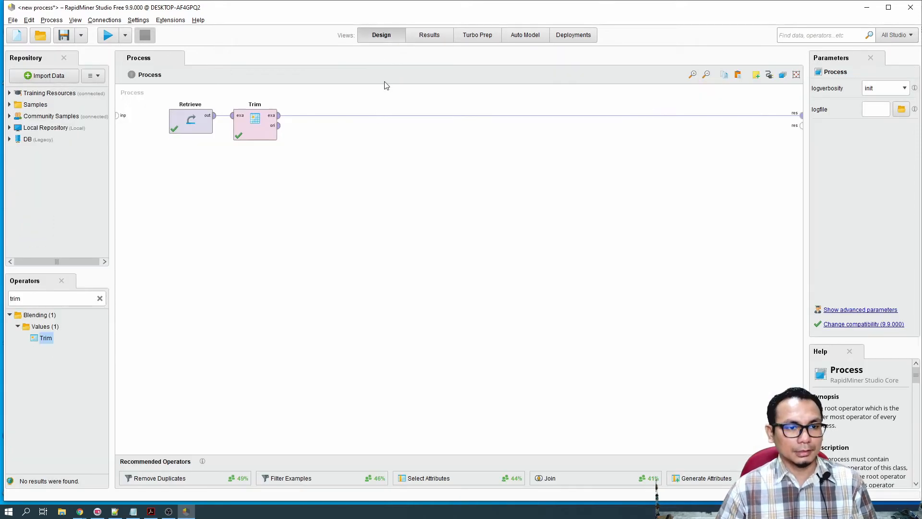
{"action": "left_click", "coordinate": [417, 36]}
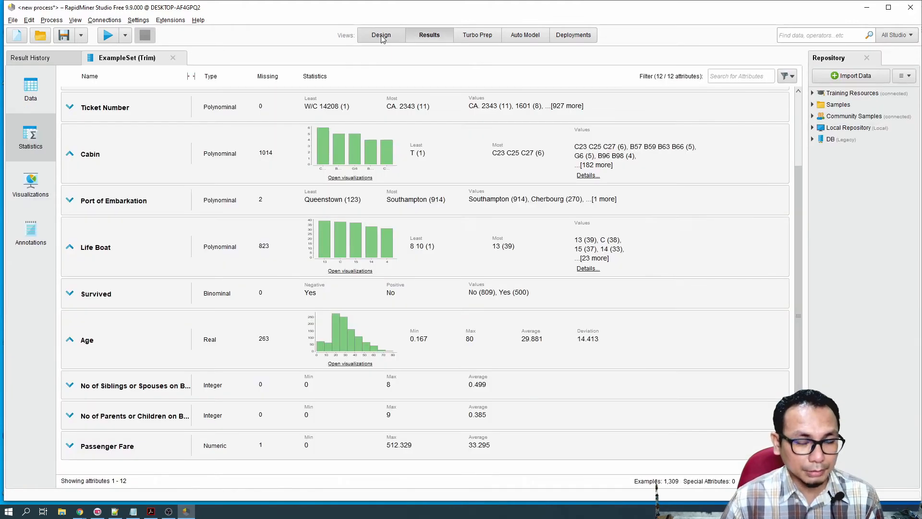
{"action": "left_click", "coordinate": [381, 36]}
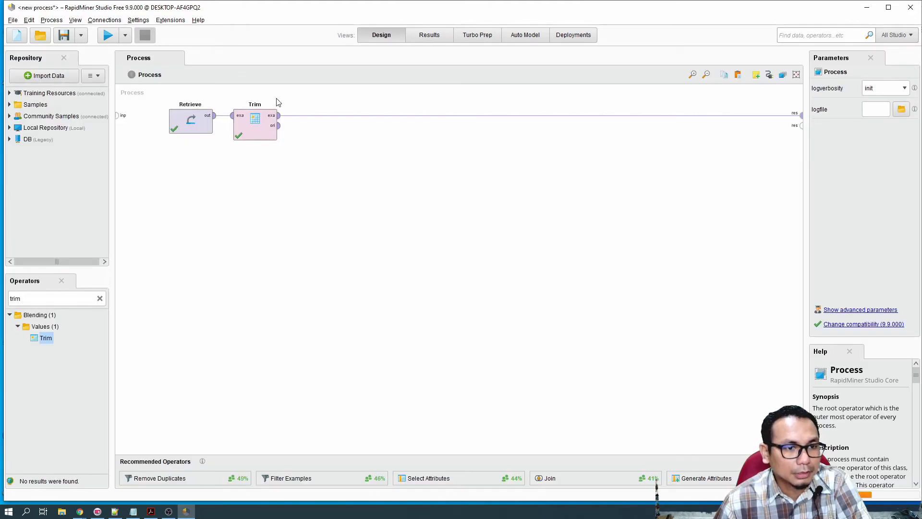
{"action": "left_click", "coordinate": [100, 298]}
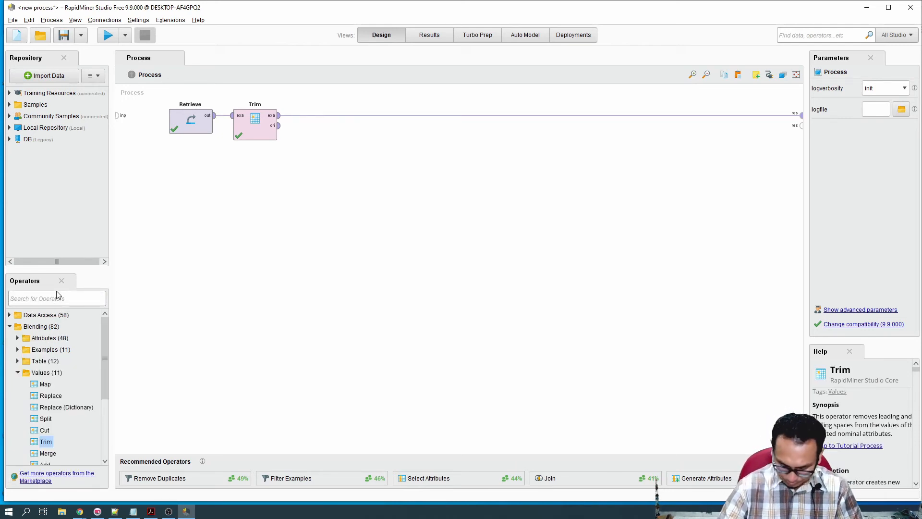
{"action": "key", "text": "F11"}
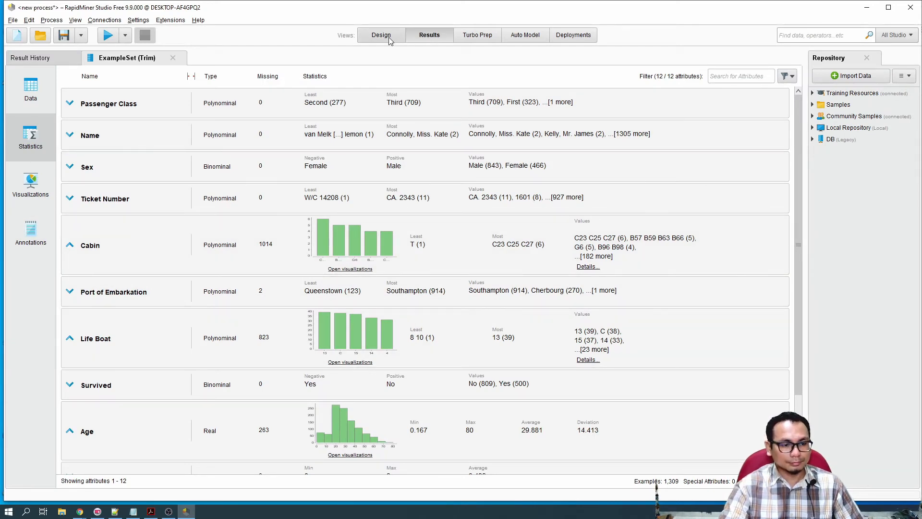
{"action": "scroll", "coordinate": [138, 426], "scroll_direction": "down", "scroll_amount": 3}
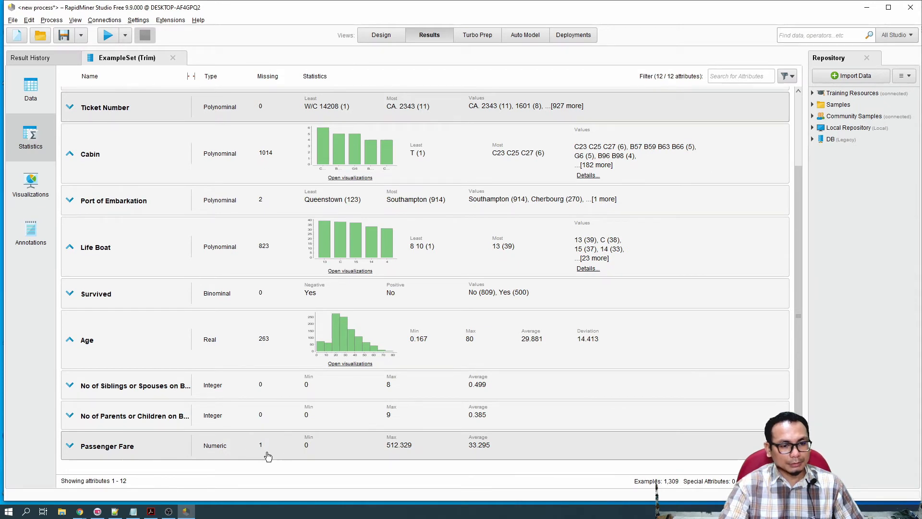
- Search the operators for "replace" and insert Replace Missing Values into the process after Trim
{"action": "left_click", "coordinate": [381, 36]}
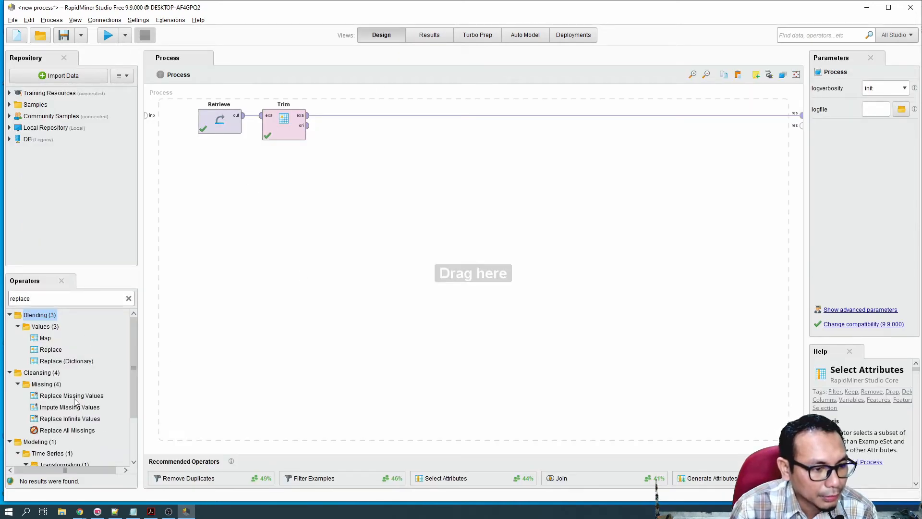
{"action": "left_click_drag", "start_coordinate": [72, 395], "coordinate": [372, 122]}
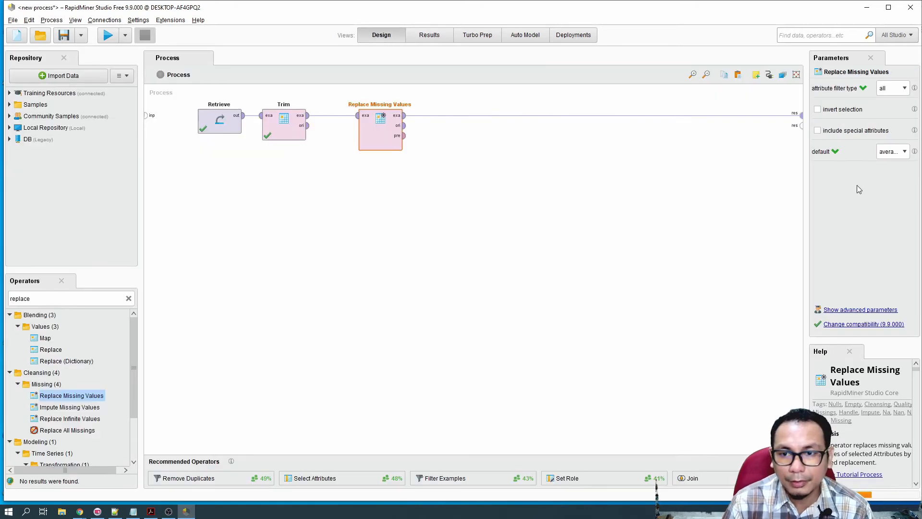
- Set Replace Missing Values to filter the single attribute Passenger Fare with average as the default, and run the process
{"action": "left_click", "coordinate": [904, 92]}
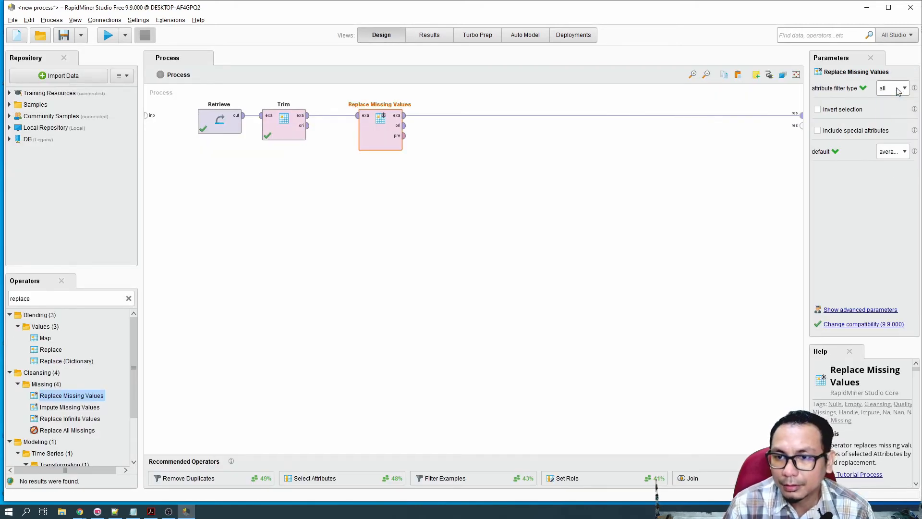
{"action": "left_click", "coordinate": [899, 89]}
{"action": "left_click", "coordinate": [898, 108]}
{"action": "left_click", "coordinate": [905, 110]}
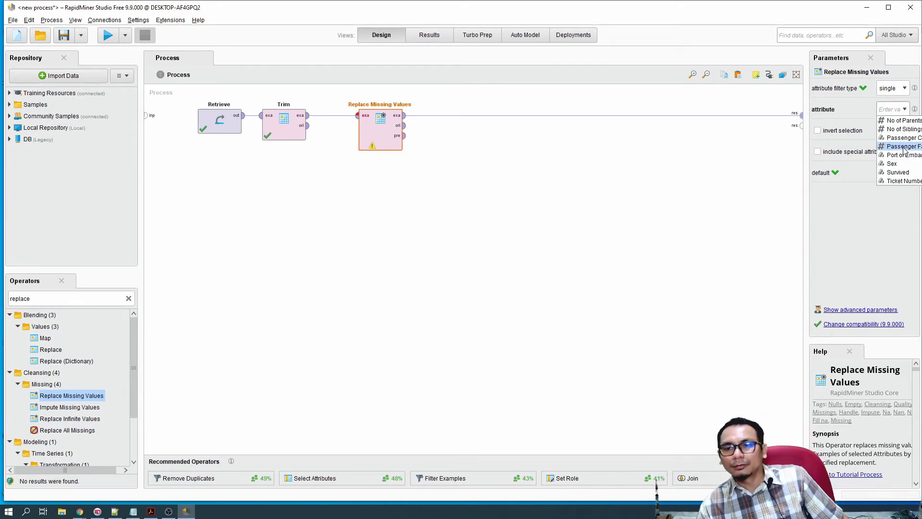
{"action": "left_click", "coordinate": [906, 147]}
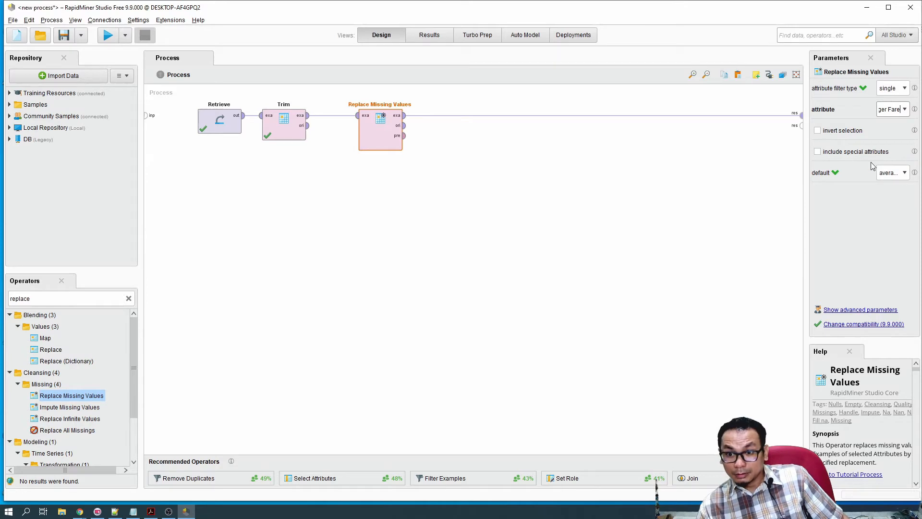
{"action": "left_click", "coordinate": [903, 173]}
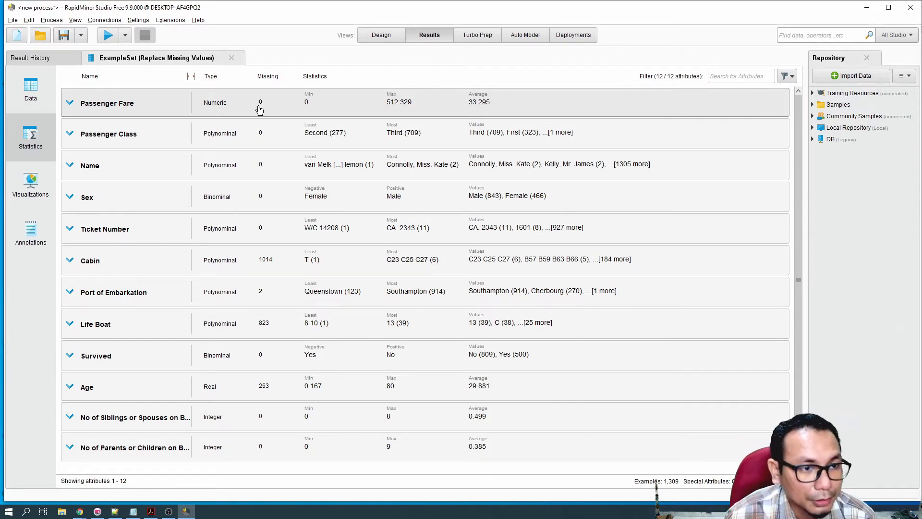
- Save the process as data_preparation_titanic in the processes folder of the Local Repository
{"action": "left_click", "coordinate": [380, 36]}
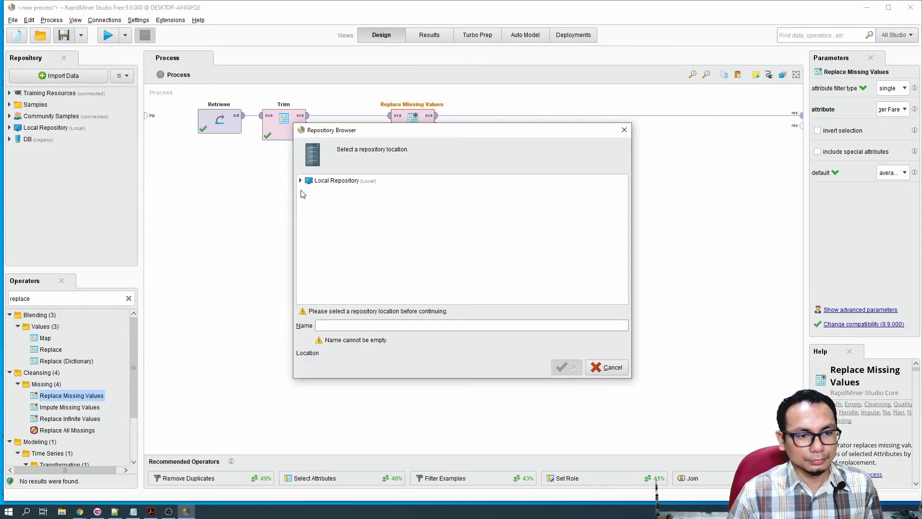
{"action": "double_click", "coordinate": [303, 181]}
{"action": "double_click", "coordinate": [314, 215]}
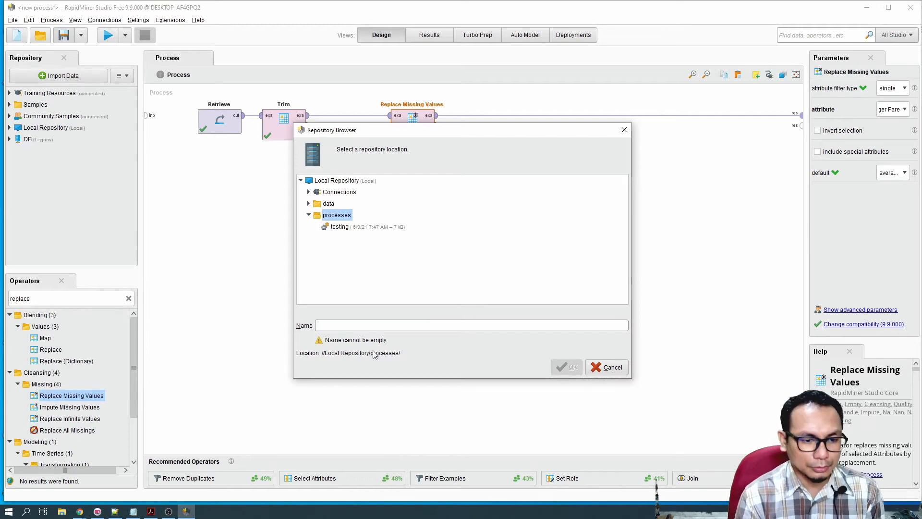
{"action": "type", "text": "data_preparation_titanic"}
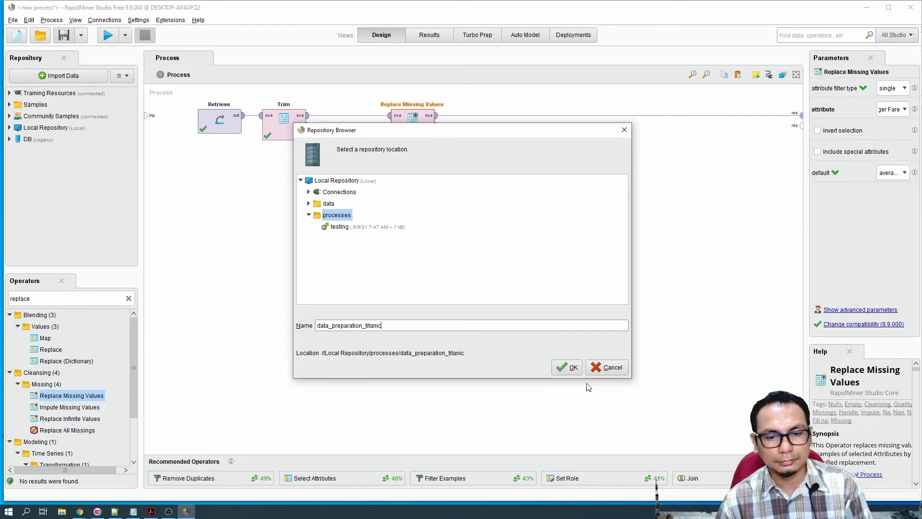
{"action": "left_click", "coordinate": [569, 368]}
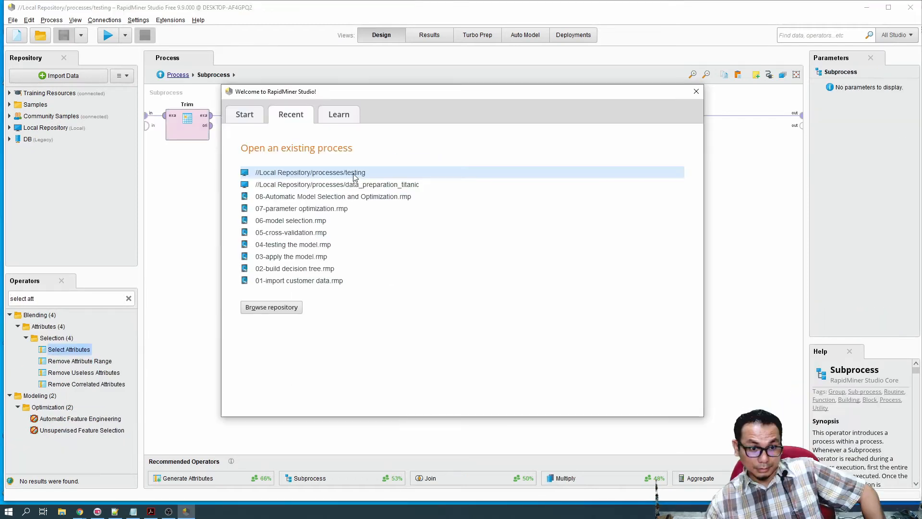
- Reopen the data_preparation_titanic process and insert Select Attributes between Trim and Replace Missing Values
{"action": "left_click", "coordinate": [350, 183]}
{"action": "left_click_drag", "start_coordinate": [69, 349], "coordinate": [343, 121]}
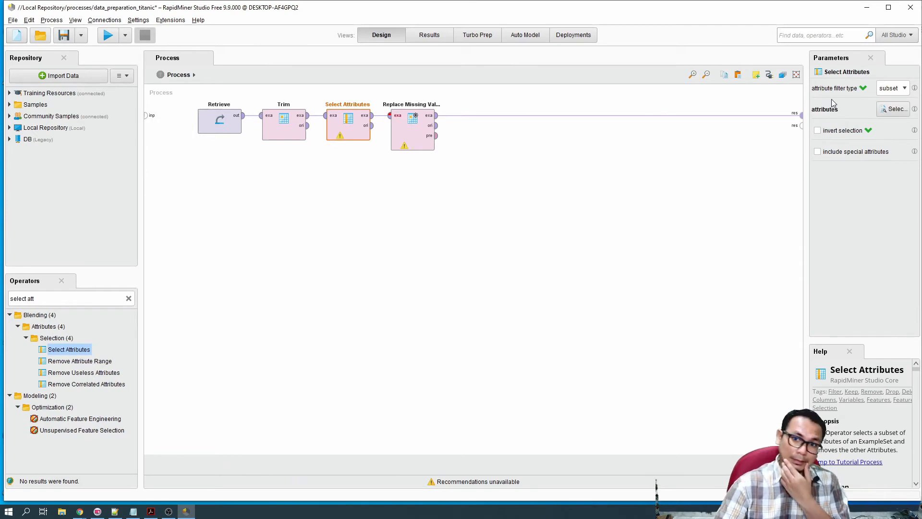
- Set the Select Attributes subset to every attribute except Cabin and Life Boat, and run the process
{"action": "left_click", "coordinate": [888, 112]}
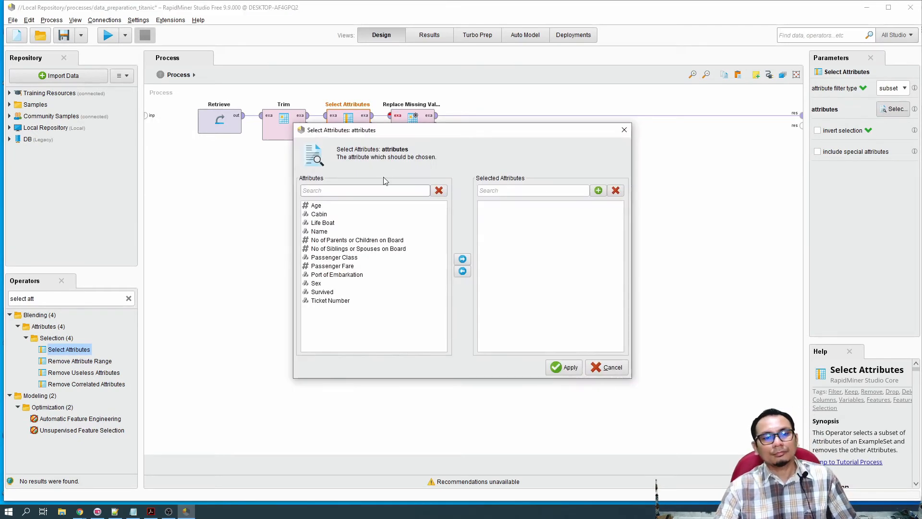
{"action": "left_click_drag", "start_coordinate": [428, 134], "coordinate": [425, 214]}
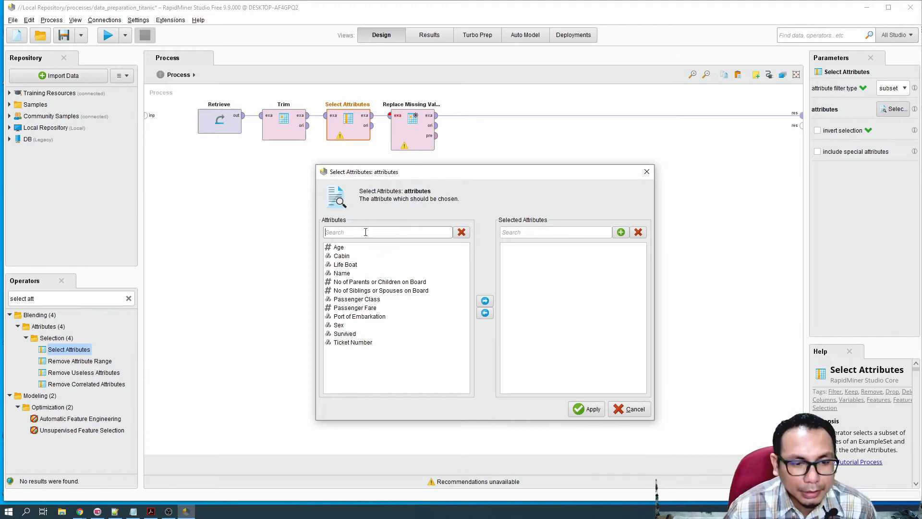
{"action": "left_click_drag", "start_coordinate": [484, 173], "coordinate": [395, 174]}
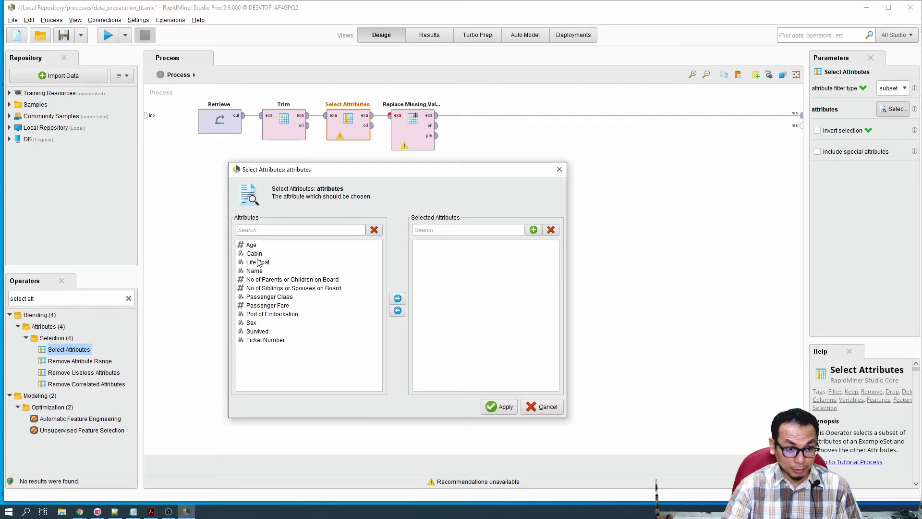
{"action": "left_click", "coordinate": [251, 245]}
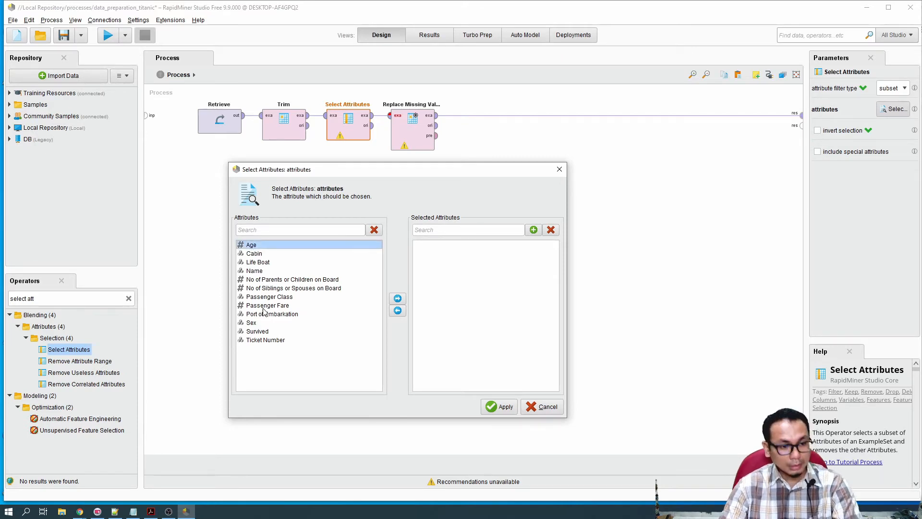
{"action": "left_click", "coordinate": [268, 340], "text": "shift"}
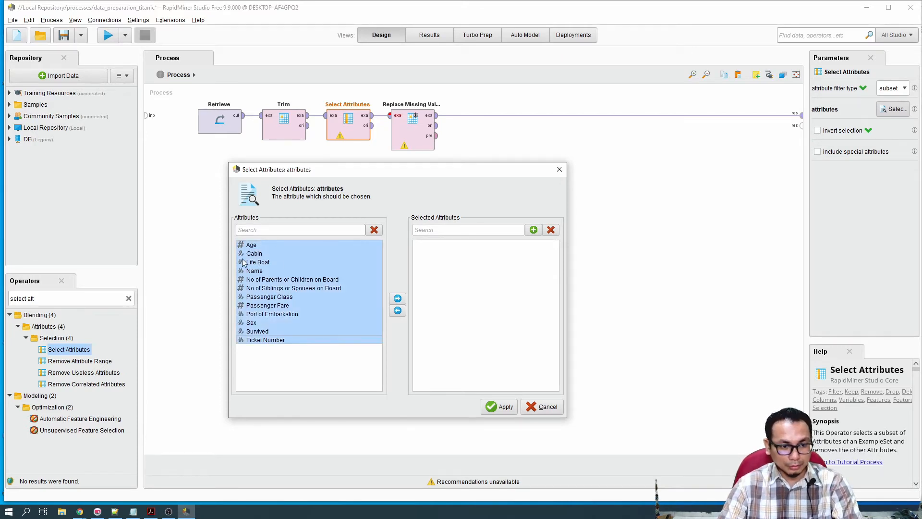
{"action": "left_click", "coordinate": [398, 298]}
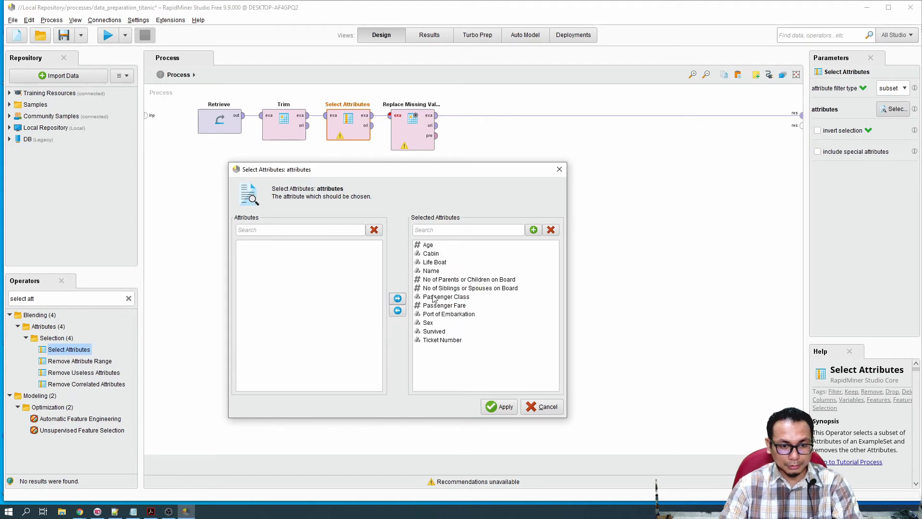
{"action": "left_click", "coordinate": [427, 254]}
{"action": "left_click", "coordinate": [431, 263], "text": "shift"}
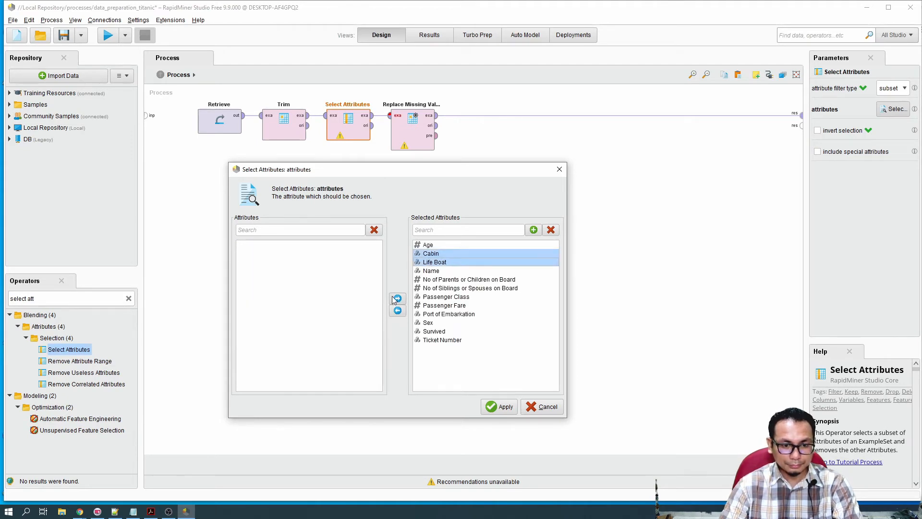
{"action": "left_click", "coordinate": [398, 311]}
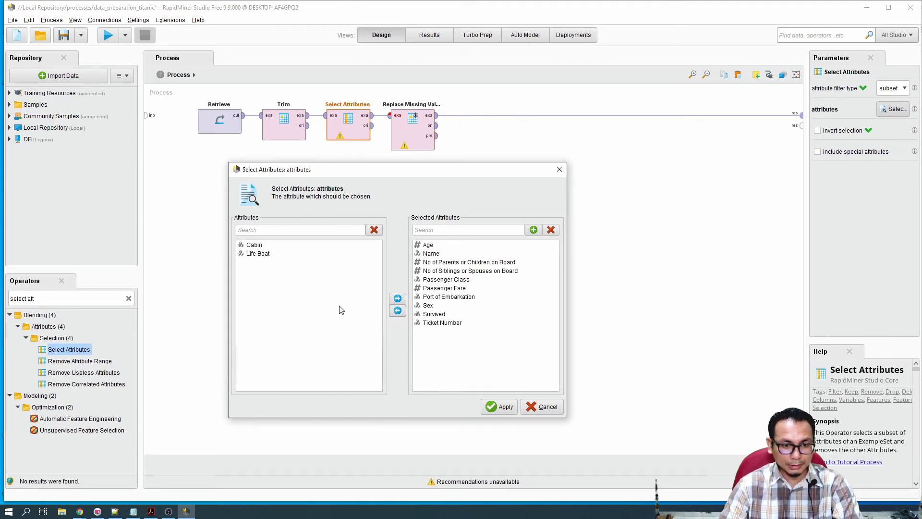
{"action": "left_click", "coordinate": [499, 406]}
{"action": "left_click", "coordinate": [108, 35]}
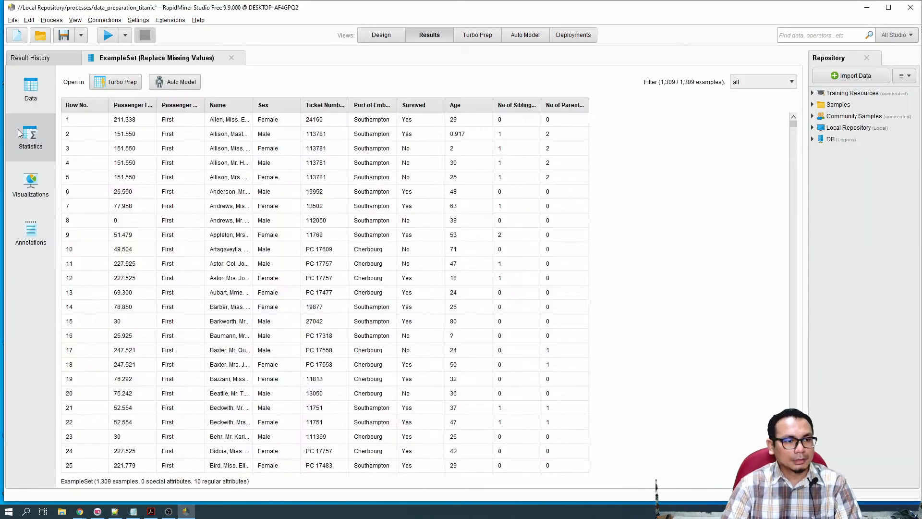
- Review the attribute statistics and data rows of the Replace Missing Values result for remaining missing values
{"action": "left_click", "coordinate": [18, 129]}
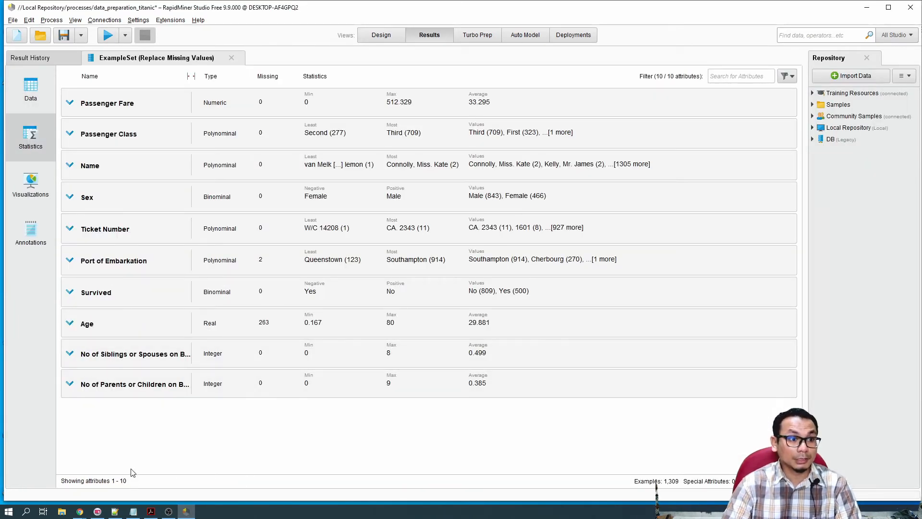
{"action": "left_click", "coordinate": [42, 91]}
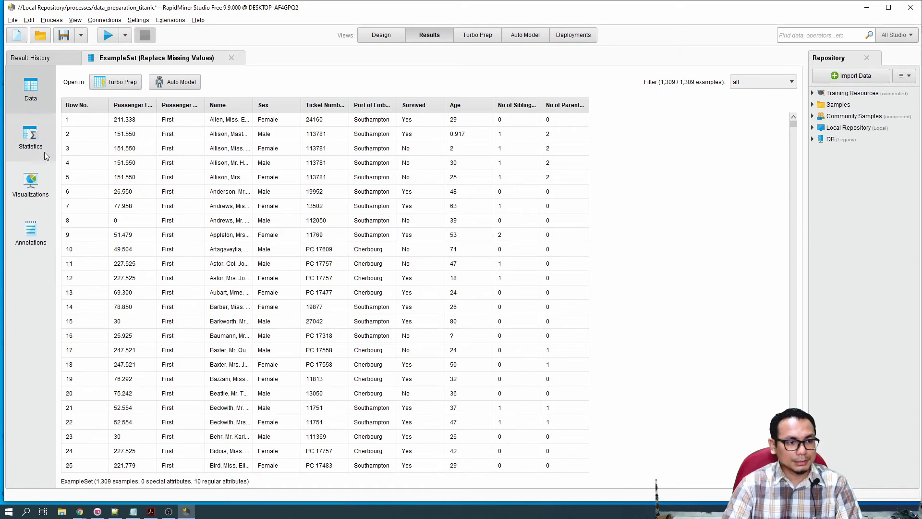
{"action": "left_click", "coordinate": [41, 137]}
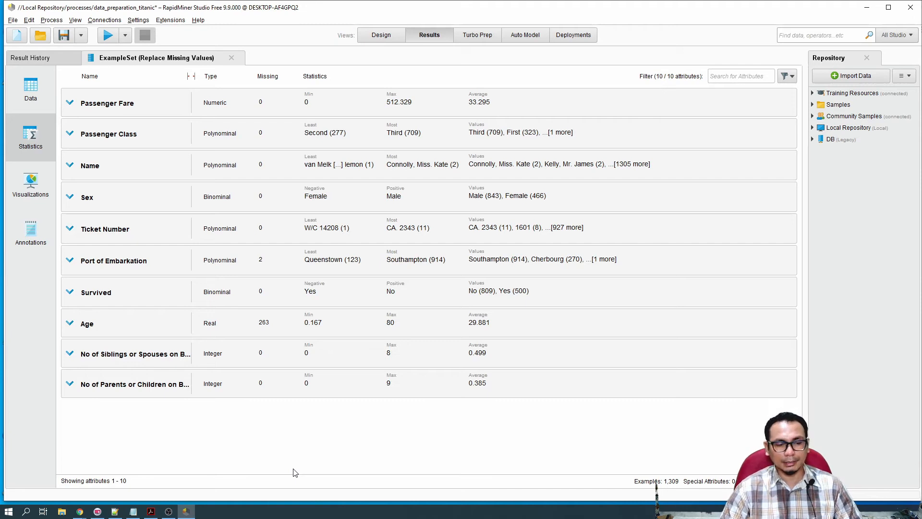
- Search the operators for "replac" and insert a second Replace Missing Values after the first one
{"action": "left_click", "coordinate": [379, 34]}
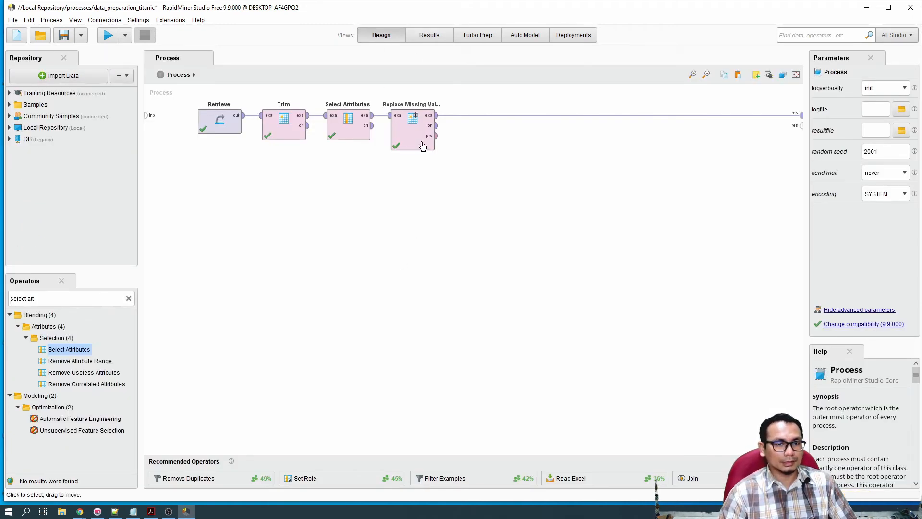
{"action": "left_click", "coordinate": [124, 300]}
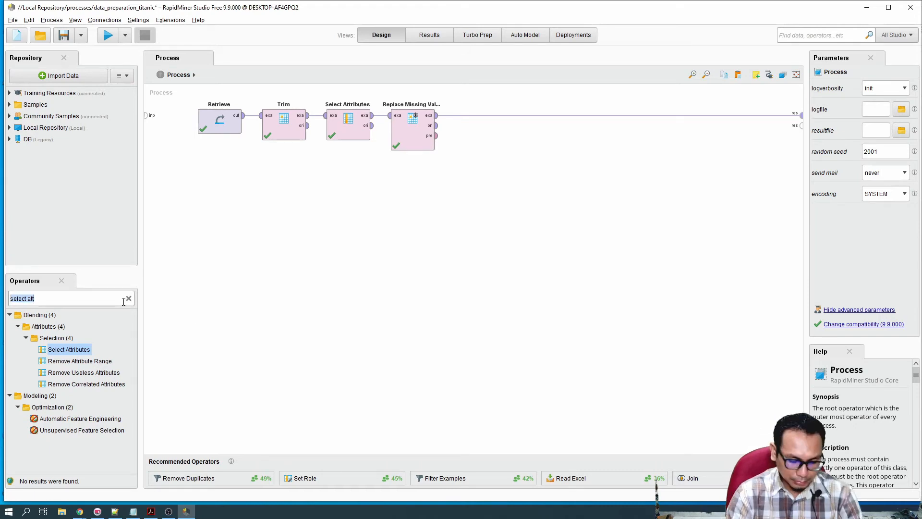
{"action": "type", "text": "replac"}
{"action": "left_click_drag", "start_coordinate": [72, 430], "coordinate": [480, 120]}
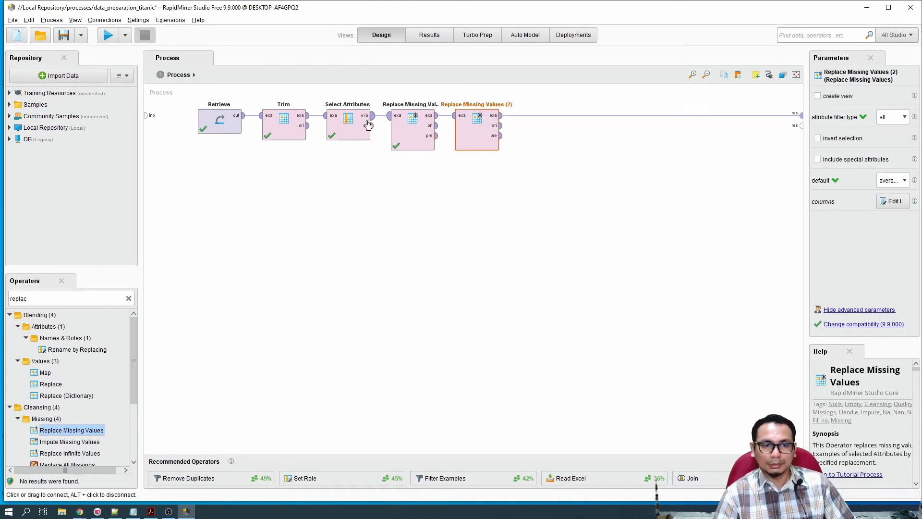
- Set the second Replace Missing Values to filter the single attribute Age with average as the default, and run the process
{"action": "left_click", "coordinate": [415, 137]}
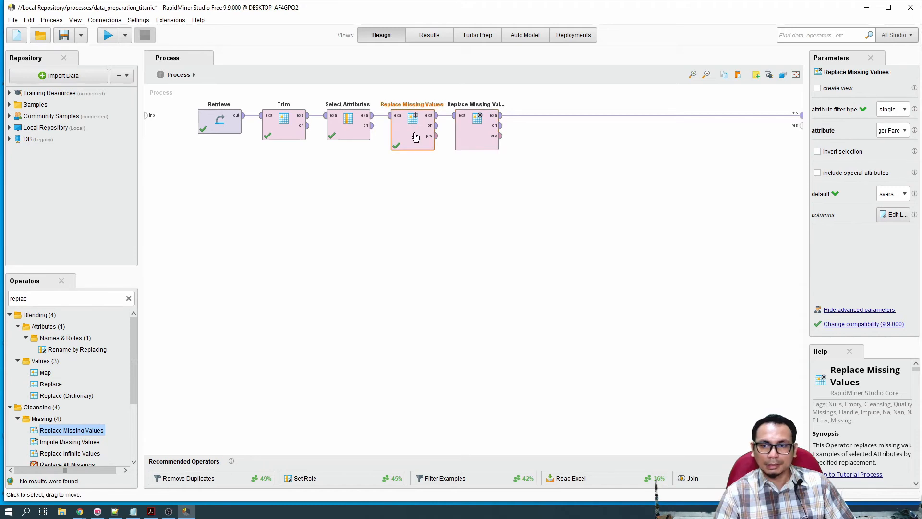
{"action": "left_click", "coordinate": [480, 146]}
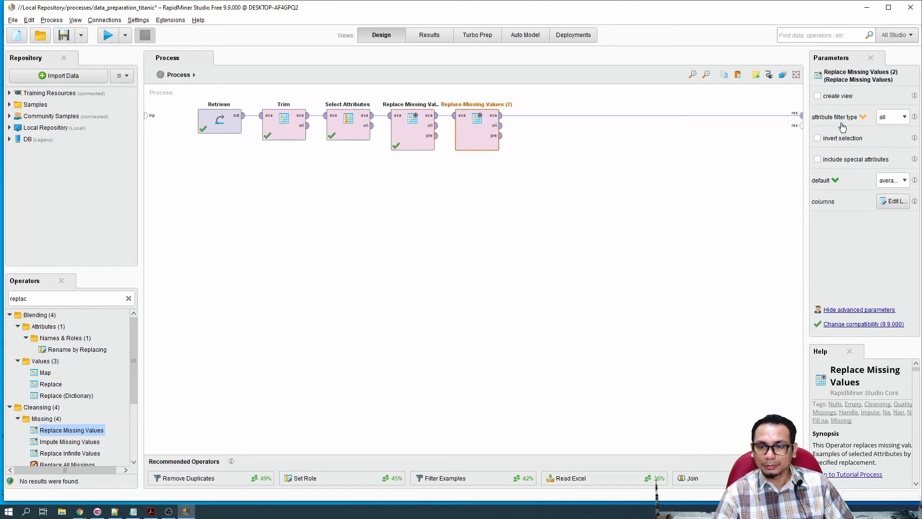
{"action": "left_click", "coordinate": [897, 119]}
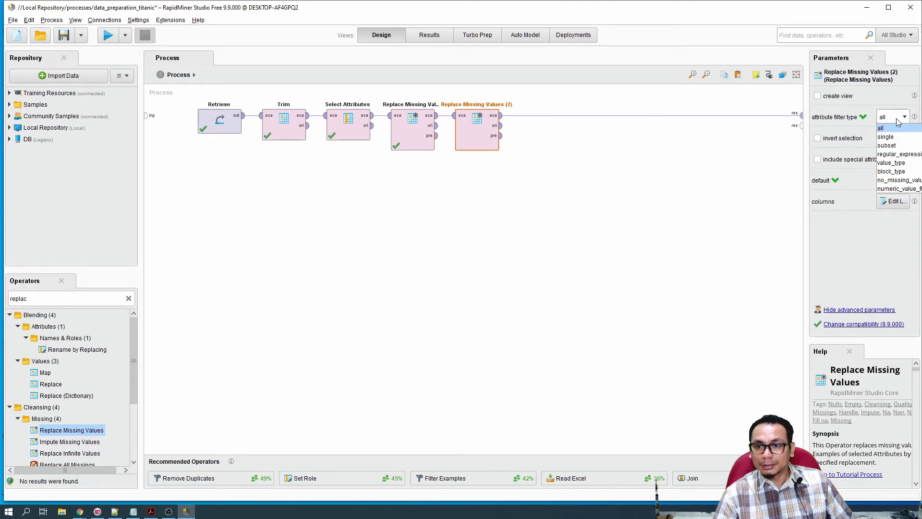
{"action": "left_click", "coordinate": [892, 137]}
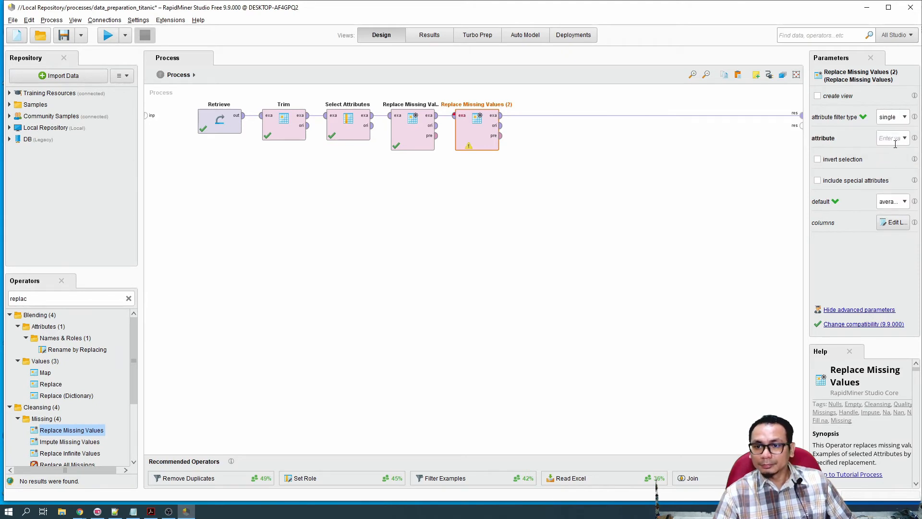
{"action": "left_click", "coordinate": [904, 138]}
{"action": "left_click", "coordinate": [897, 149]}
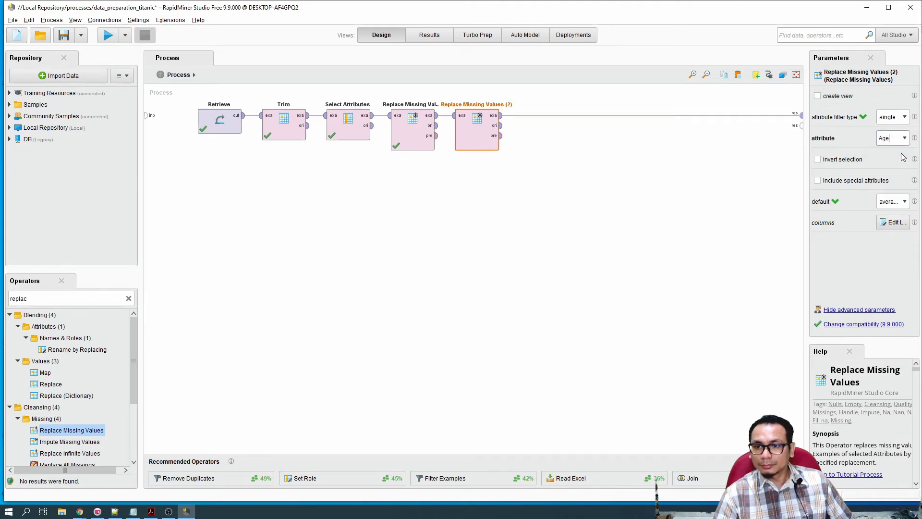
{"action": "left_click", "coordinate": [894, 206]}
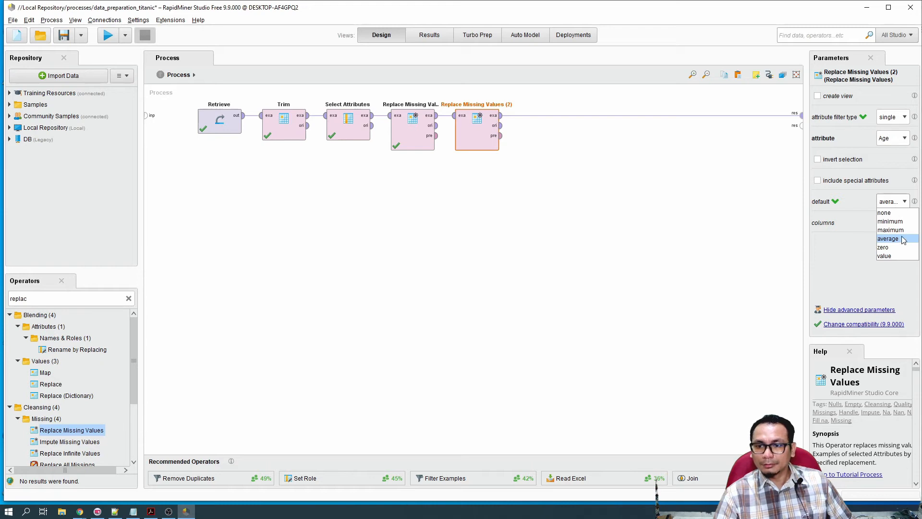
{"action": "key", "text": "F11"}
- Check the Age attribute in the new result's statistics and look through its replaced values in the data rows
{"action": "left_click", "coordinate": [34, 142]}
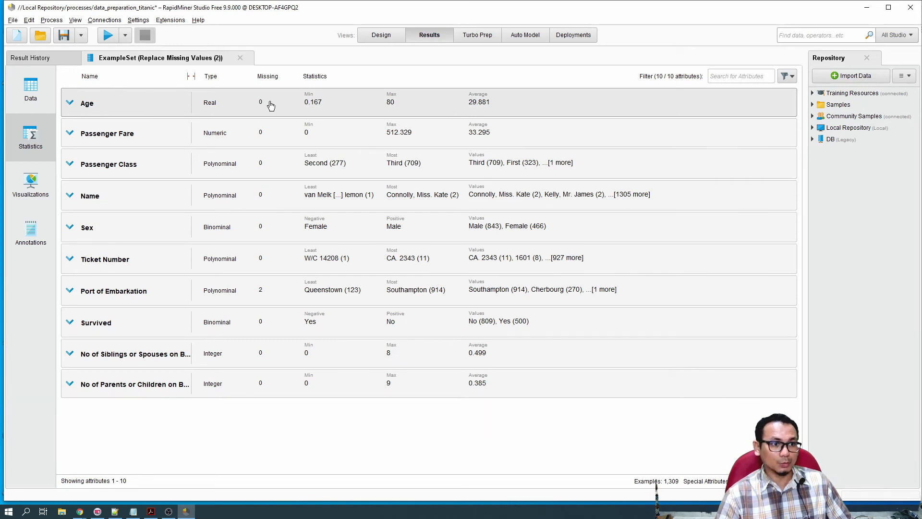
{"action": "left_click", "coordinate": [30, 91]}
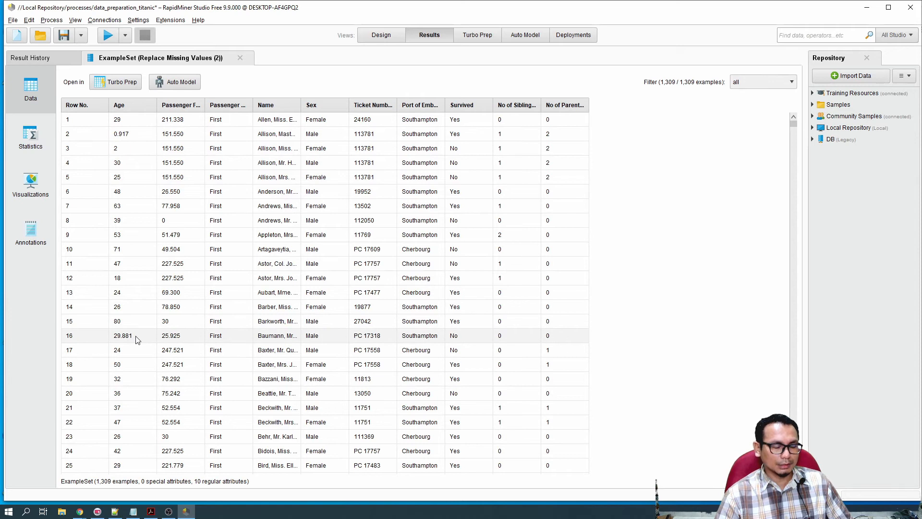
{"action": "scroll", "coordinate": [136, 335], "scroll_direction": "down", "scroll_amount": 8}
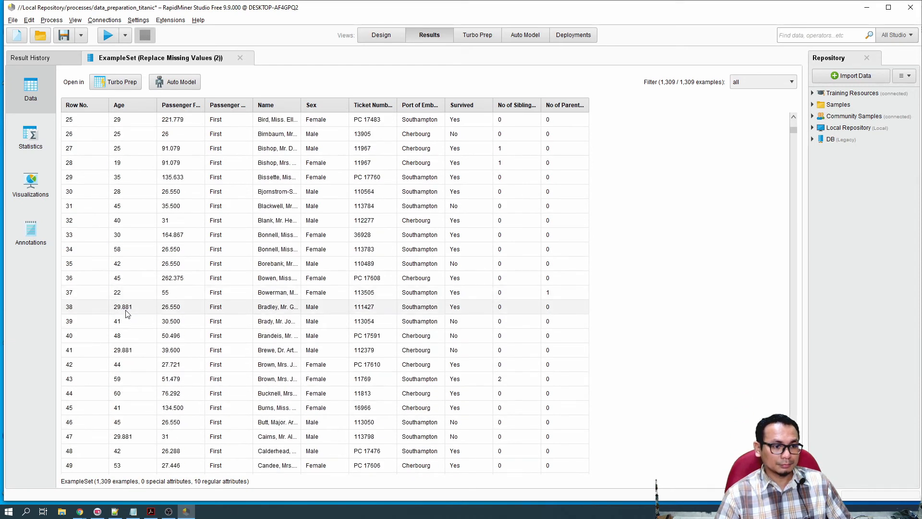
{"action": "left_click", "coordinate": [31, 137]}
{"action": "left_click", "coordinate": [47, 99]}
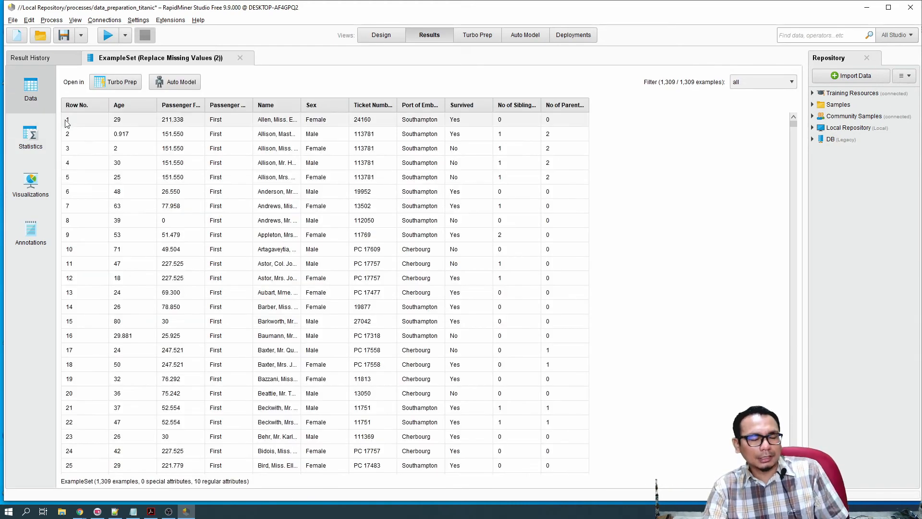
{"action": "scroll", "coordinate": [483, 220], "scroll_direction": "up", "scroll_amount": 12}
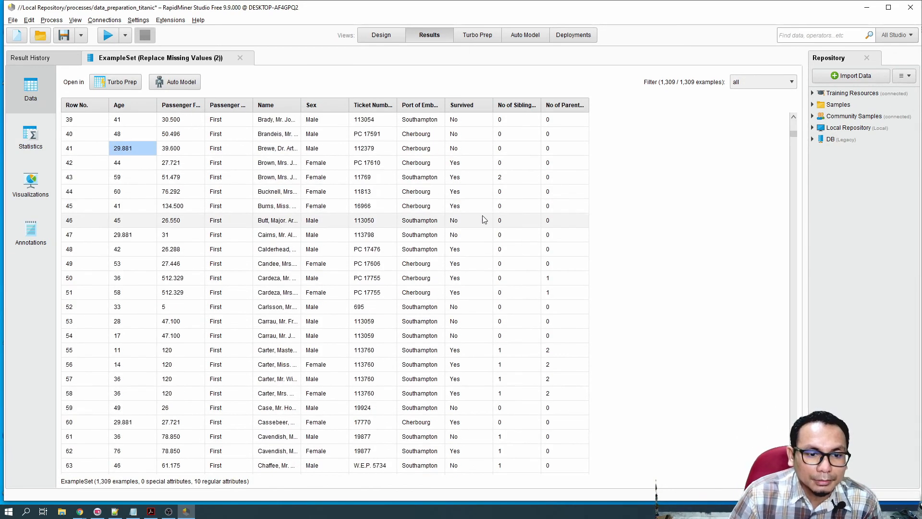
{"action": "left_click", "coordinate": [30, 137]}
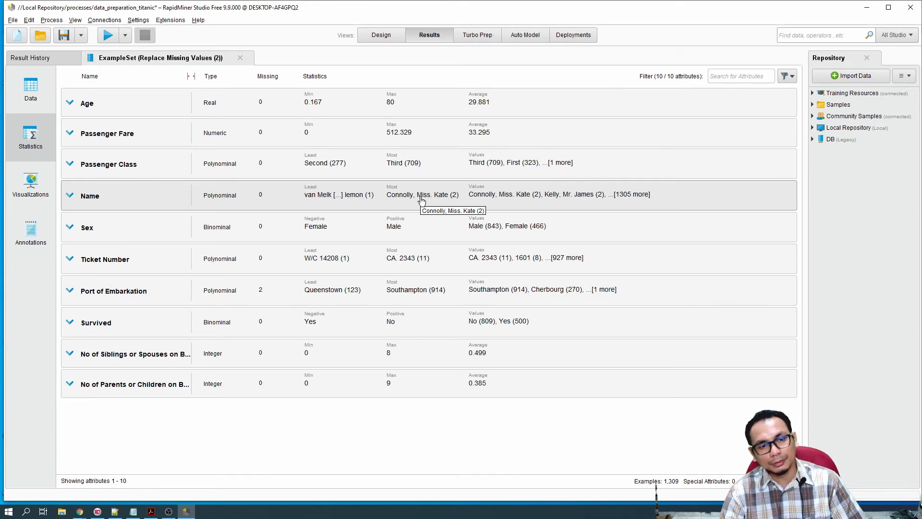
- Search the operators for "duplicate" and insert Remove Duplicates after the second Replace Missing Values
{"action": "key", "text": "F8"}
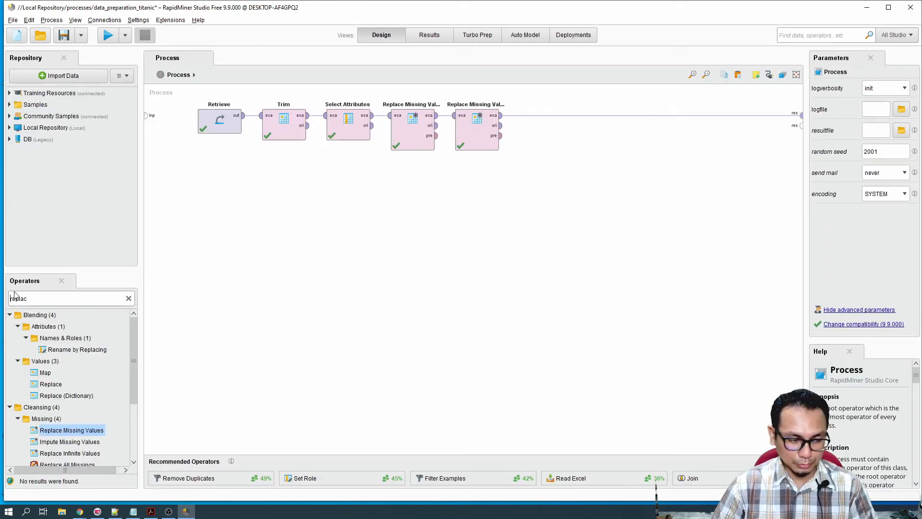
{"action": "left_click_drag", "start_coordinate": [2, 300], "coordinate": [9, 302]}
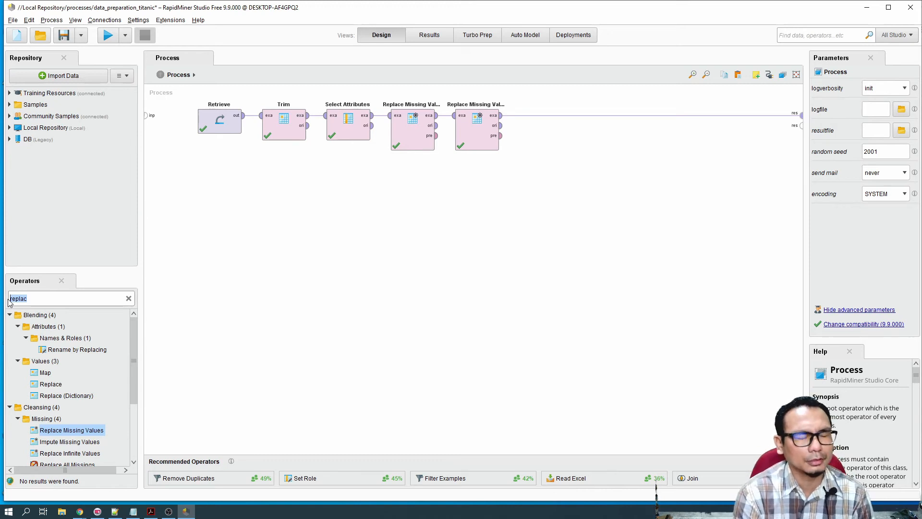
{"action": "type", "text": "duplicate"}
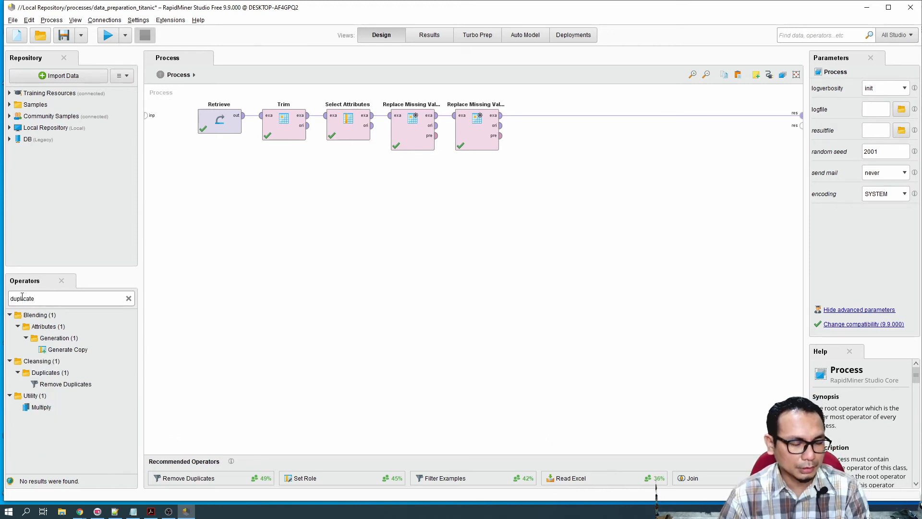
{"action": "left_click", "coordinate": [62, 385]}
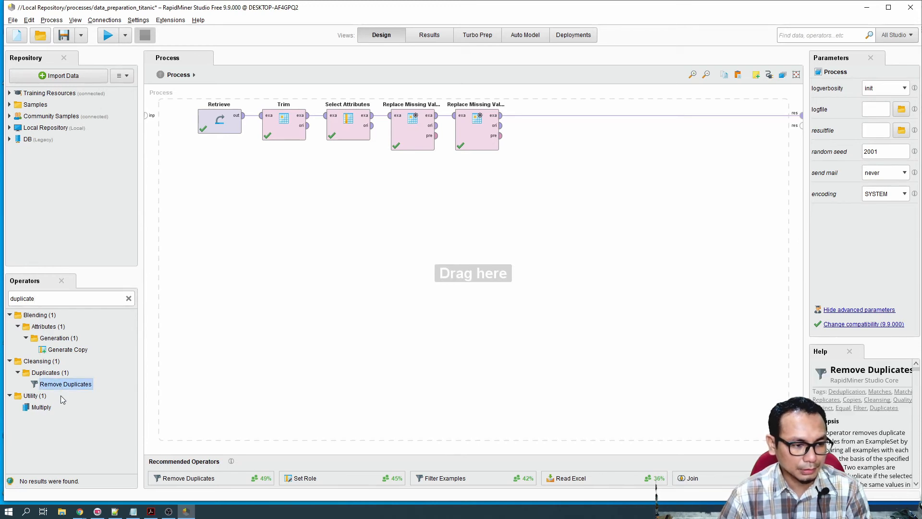
{"action": "left_click_drag", "start_coordinate": [65, 389], "coordinate": [547, 125]}
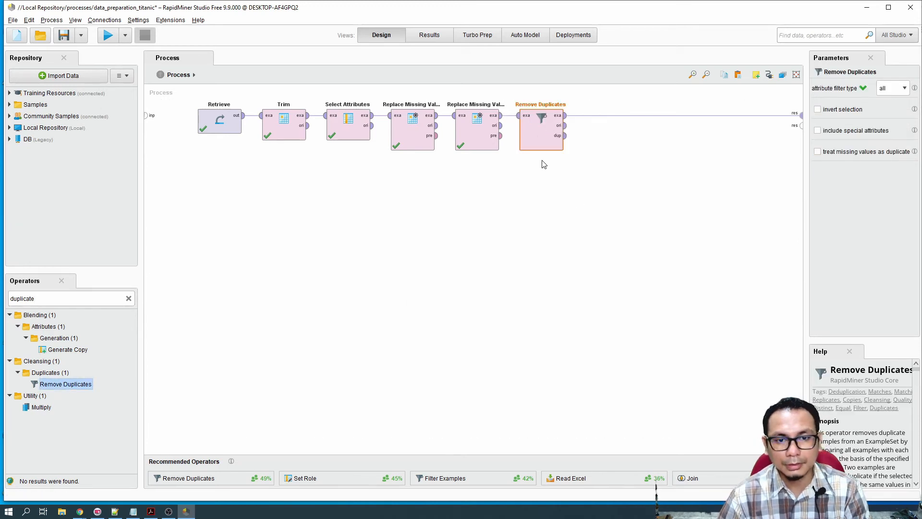
{"action": "left_click", "coordinate": [579, 166]}
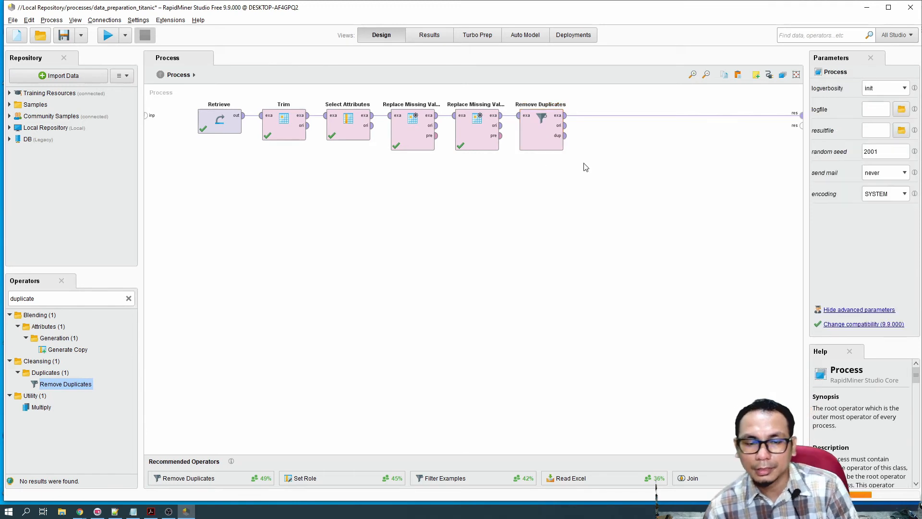
- Set Remove Duplicates to compare the single attribute Name, and run the process
{"action": "left_click", "coordinate": [534, 141]}
{"action": "left_click", "coordinate": [903, 88]}
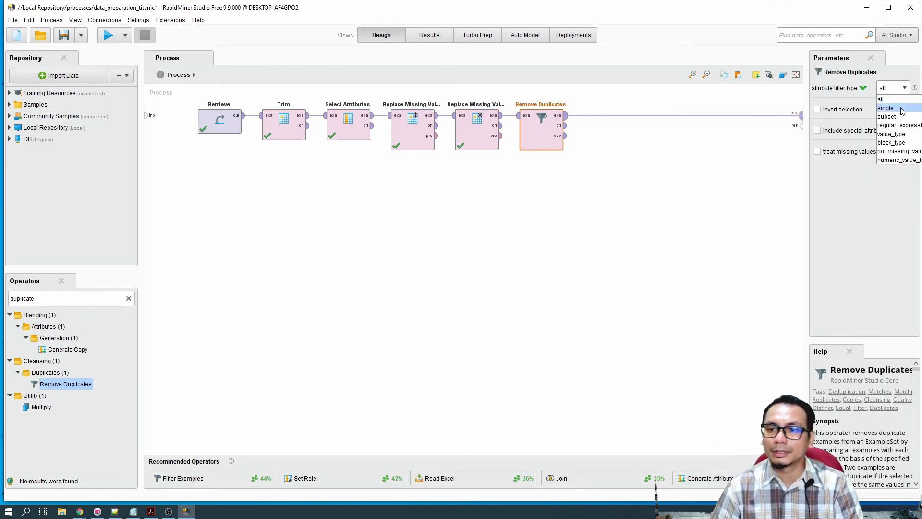
{"action": "left_click", "coordinate": [893, 108]}
{"action": "left_click", "coordinate": [904, 110]}
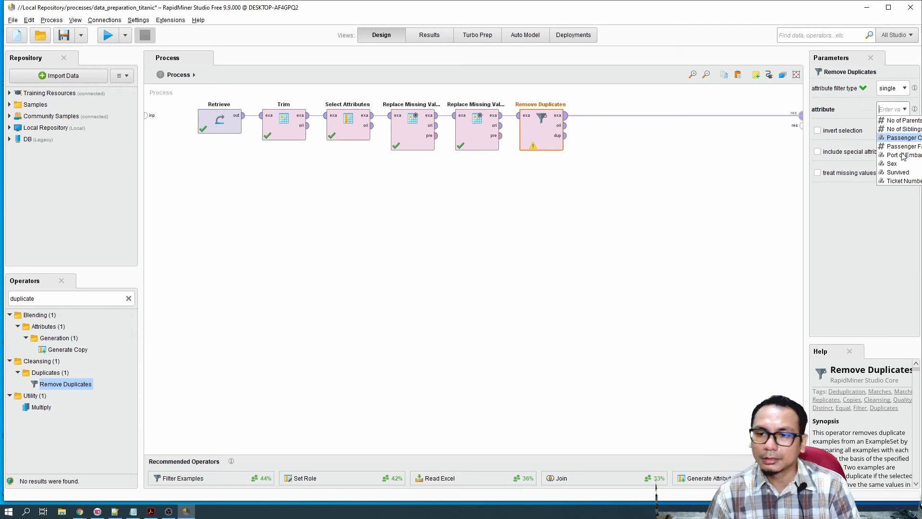
{"action": "left_click", "coordinate": [894, 129]}
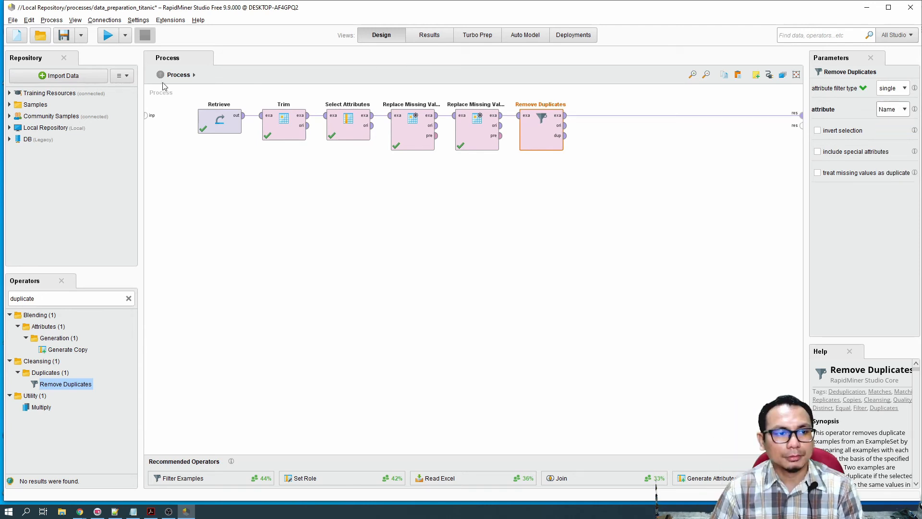
{"action": "left_click", "coordinate": [108, 37]}
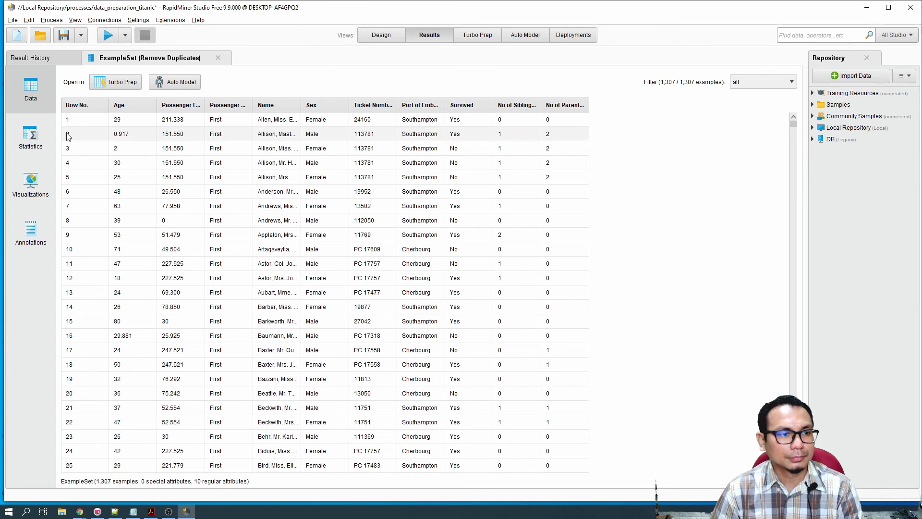
- Check the Remove Duplicates result's statistics and look through its data rows, sorting them by Survived
{"action": "left_click", "coordinate": [23, 139]}
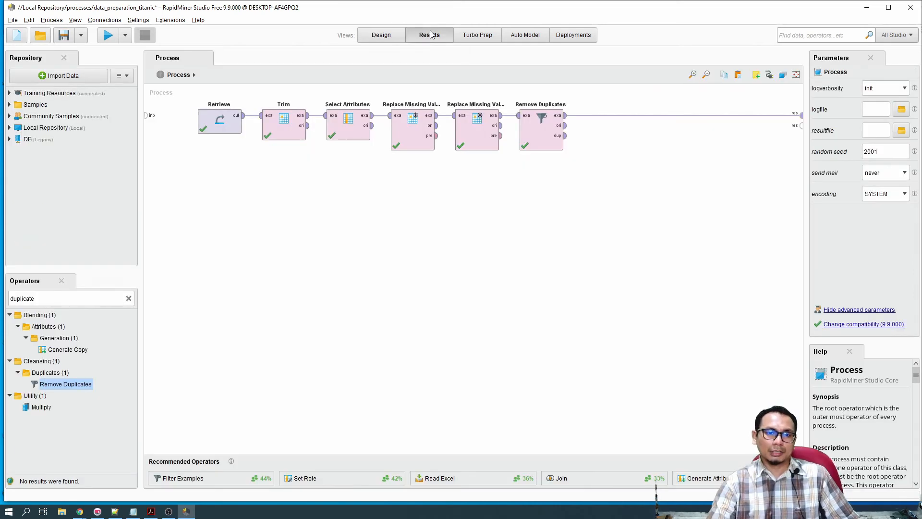
{"action": "left_click", "coordinate": [429, 36]}
{"action": "left_click", "coordinate": [17, 95]}
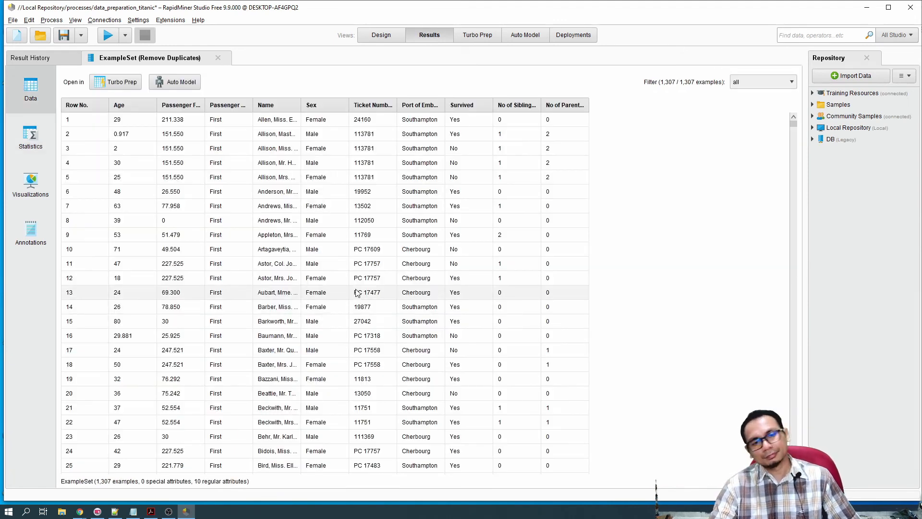
{"action": "scroll", "coordinate": [265, 205], "scroll_direction": "down", "scroll_amount": 13}
{"action": "scroll", "coordinate": [262, 205], "scroll_direction": "down", "scroll_amount": 20}
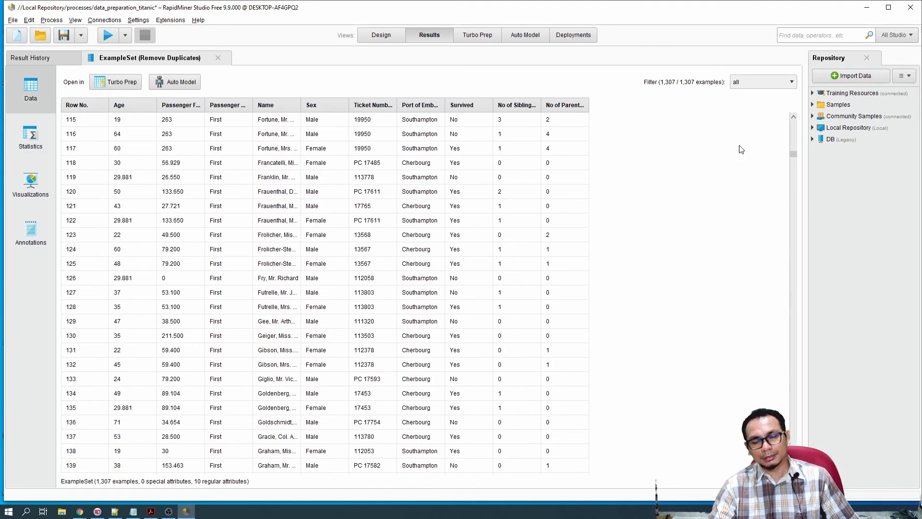
{"action": "scroll", "coordinate": [797, 163], "scroll_direction": "up", "scroll_amount": 20}
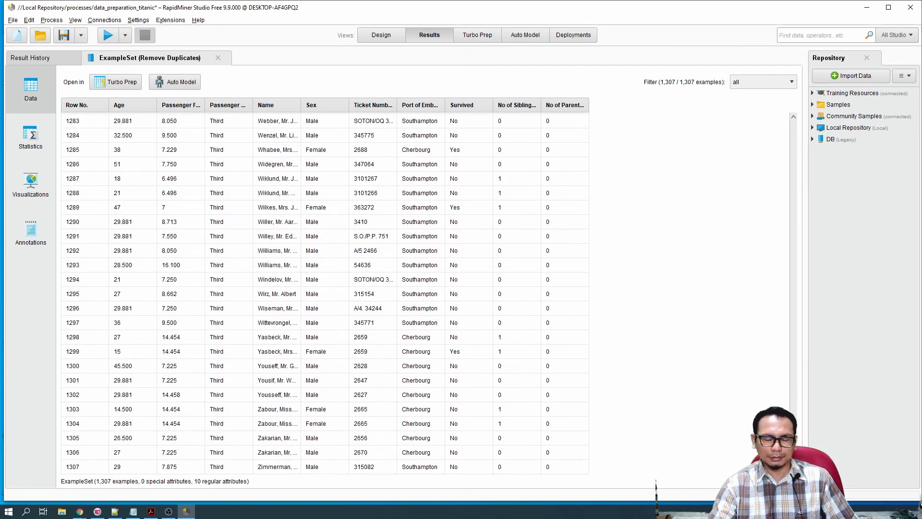
{"action": "left_click_drag", "start_coordinate": [784, 129], "coordinate": [710, 116]}
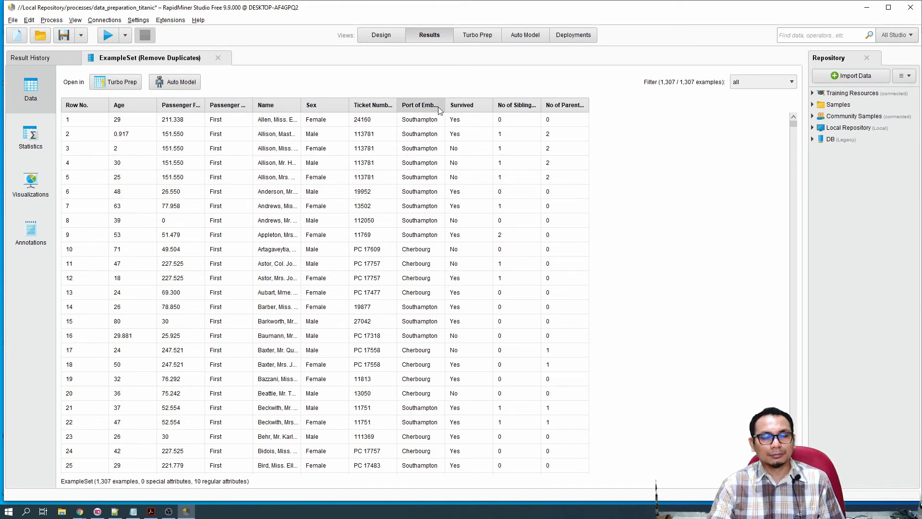
{"action": "left_click", "coordinate": [464, 107]}
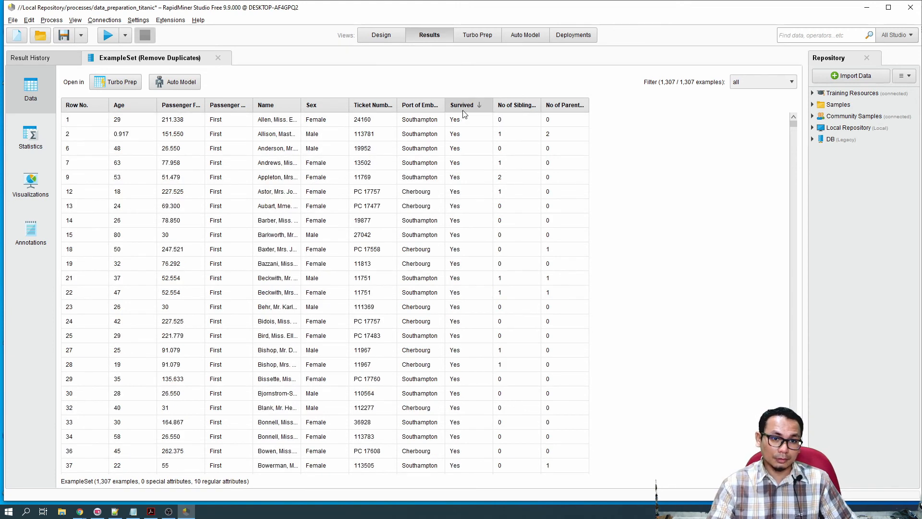
- Search the operators for "set role" and insert Set Role after Remove Duplicates in the process
{"action": "key", "text": "F8"}
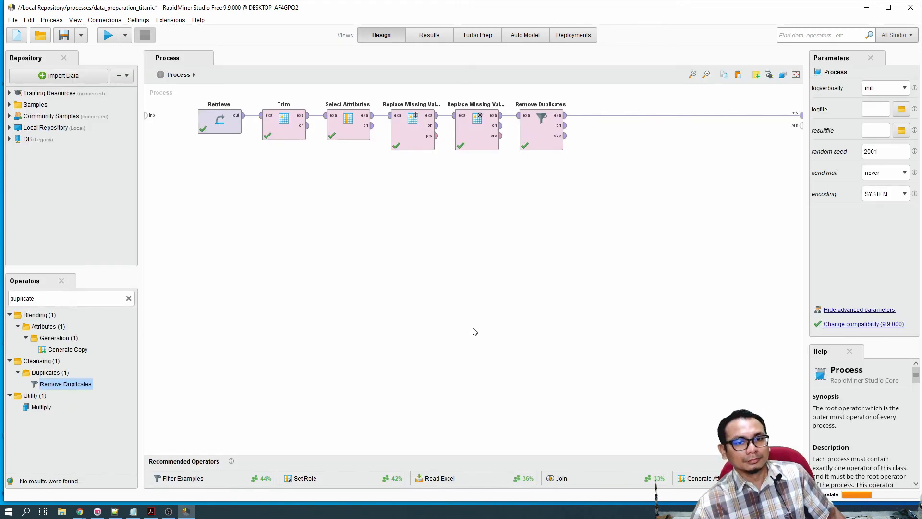
{"action": "left_click", "coordinate": [129, 298]}
{"action": "left_click", "coordinate": [65, 298]}
{"action": "type", "text": "set r"}
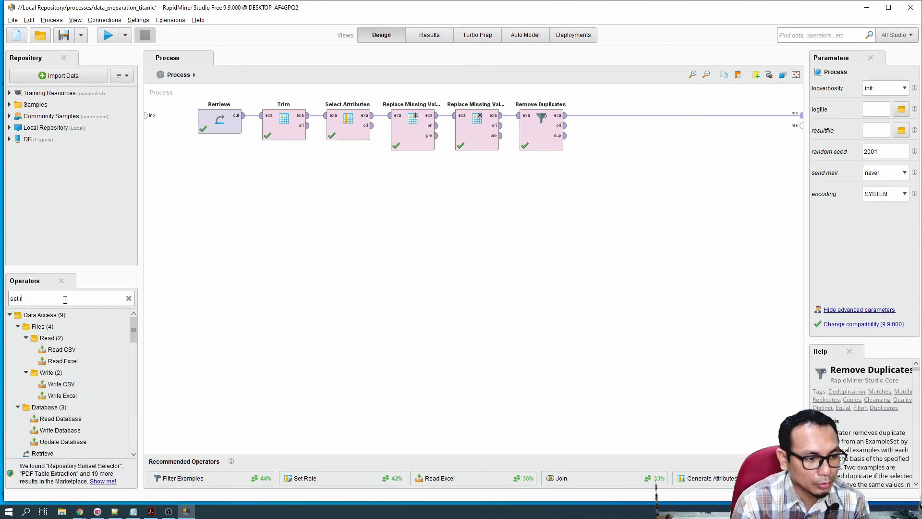
{"action": "type", "text": "ole"}
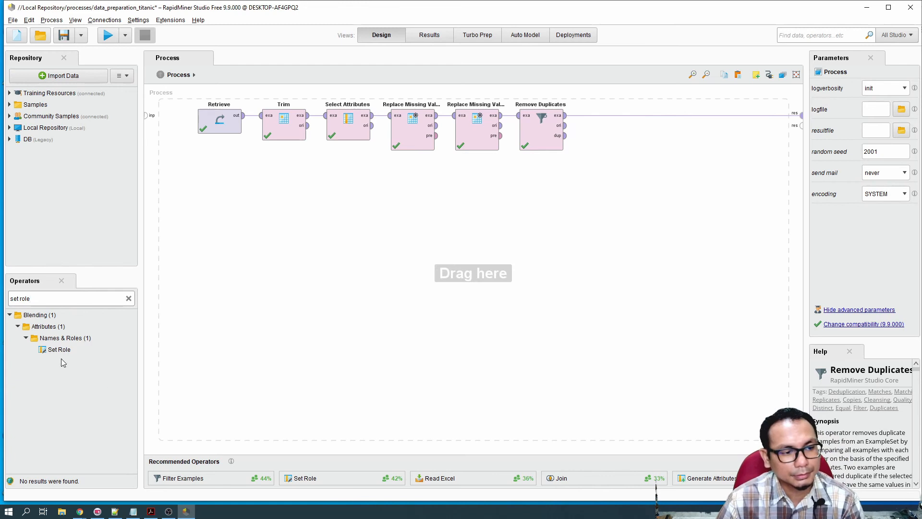
{"action": "left_click_drag", "start_coordinate": [60, 349], "coordinate": [253, 320]}
{"action": "left_click_drag", "start_coordinate": [609, 152], "coordinate": [605, 121]}
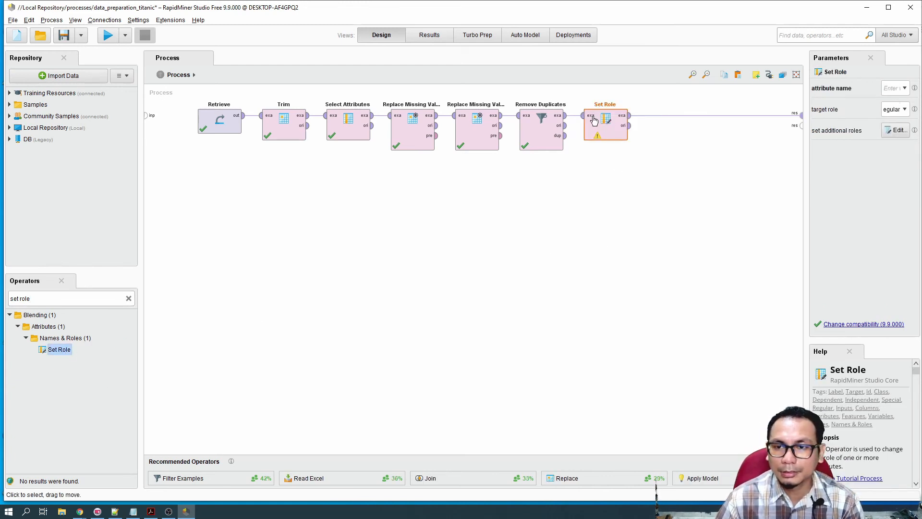
- Set the Set Role operator to give the attribute Survived the target role label, and run the process
{"action": "left_click", "coordinate": [905, 88]}
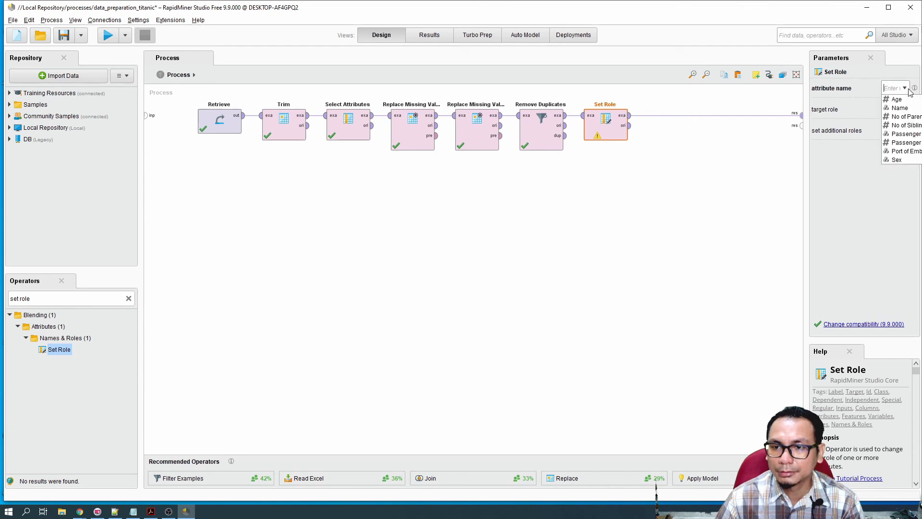
{"action": "scroll", "coordinate": [912, 140], "scroll_direction": "down", "scroll_amount": 1}
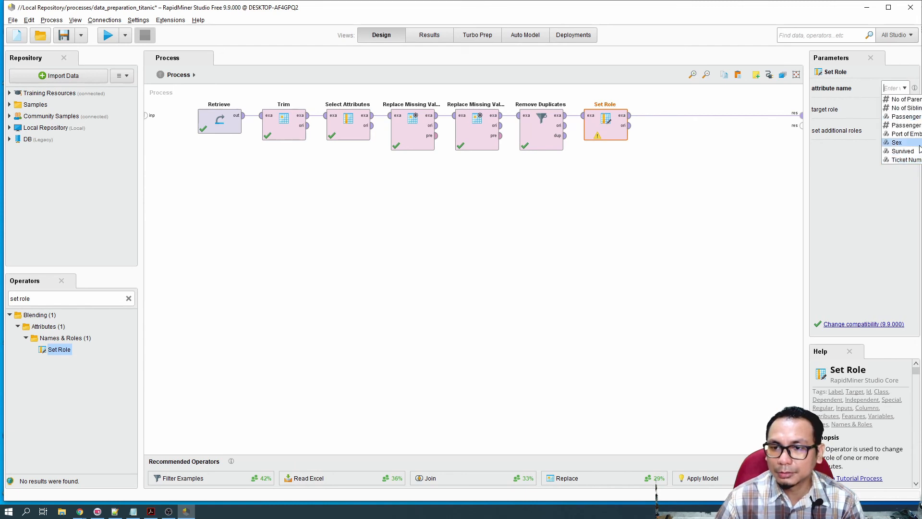
{"action": "left_click", "coordinate": [914, 152]}
{"action": "left_click", "coordinate": [905, 109]}
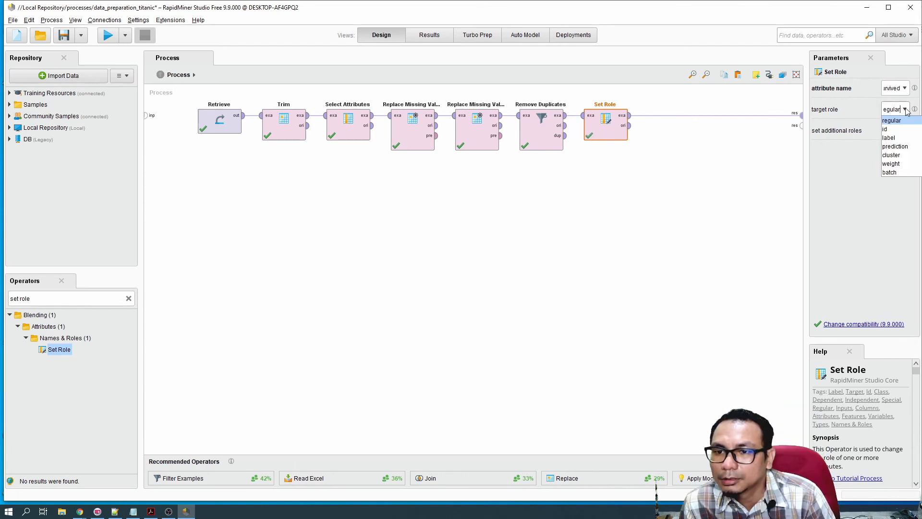
{"action": "left_click", "coordinate": [897, 139]}
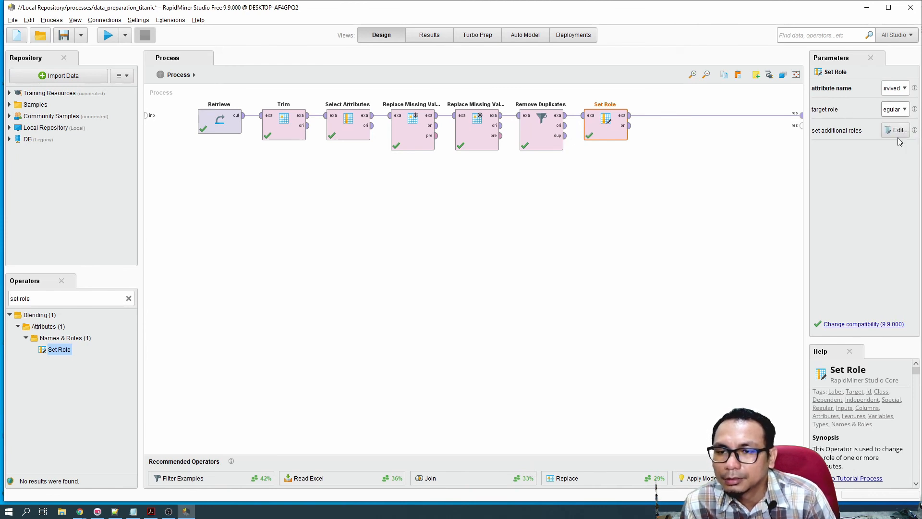
{"action": "left_click", "coordinate": [108, 35]}
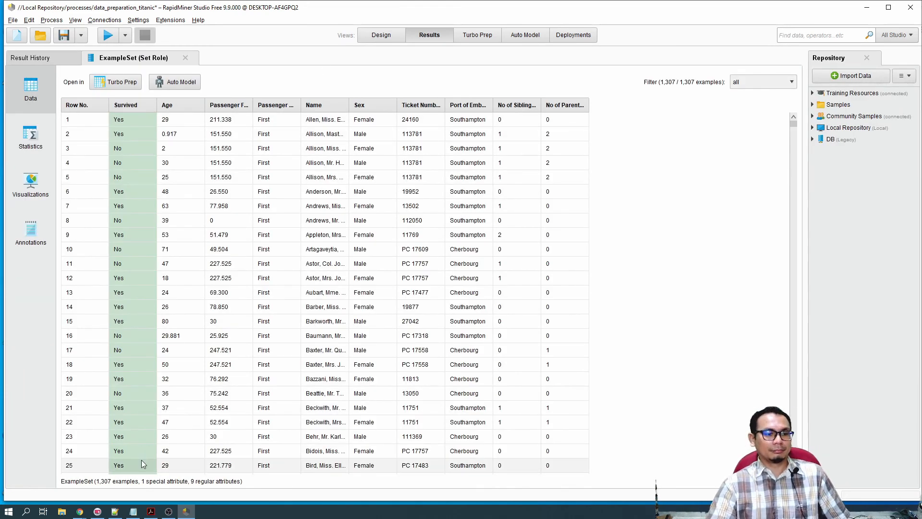
- Examine the Survived label column in the Set Role result's data rows, its attribute summary and the statistics
{"action": "scroll", "coordinate": [125, 151], "scroll_direction": "down", "scroll_amount": 2}
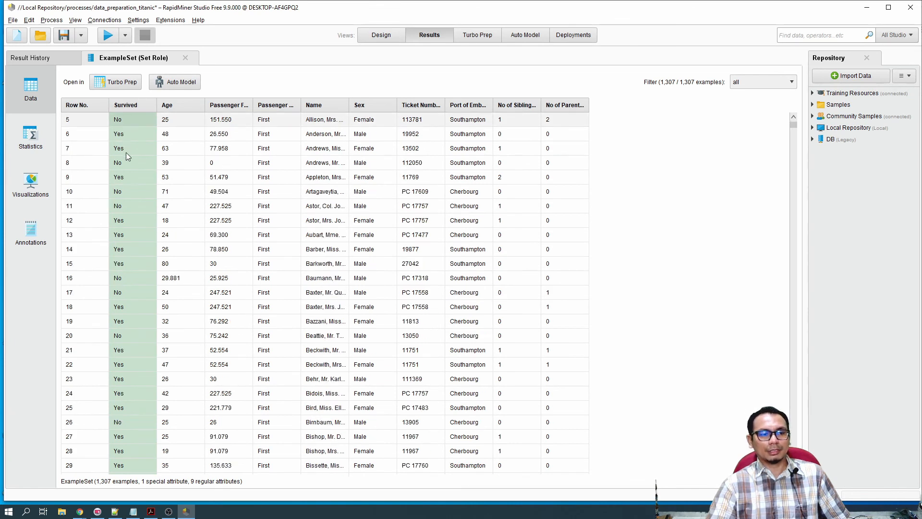
{"action": "scroll", "coordinate": [137, 246], "scroll_direction": "down", "scroll_amount": 12}
{"action": "scroll", "coordinate": [162, 282], "scroll_direction": "up", "scroll_amount": 12}
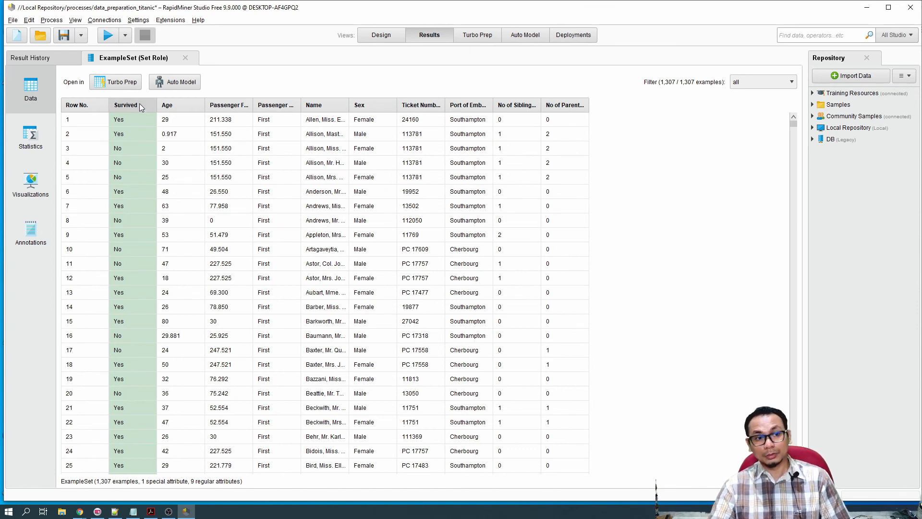
{"action": "mouse_move", "coordinate": [140, 104]}
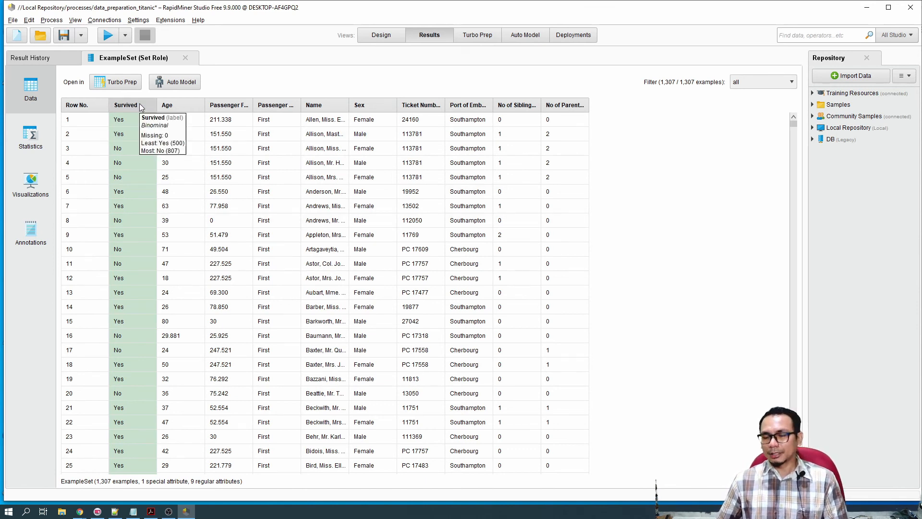
{"action": "key", "text": "F8"}
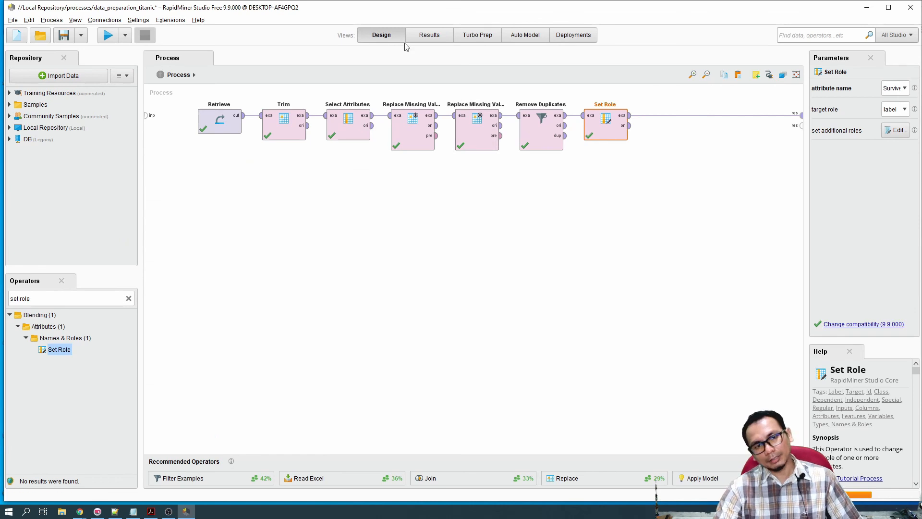
{"action": "left_click", "coordinate": [437, 40]}
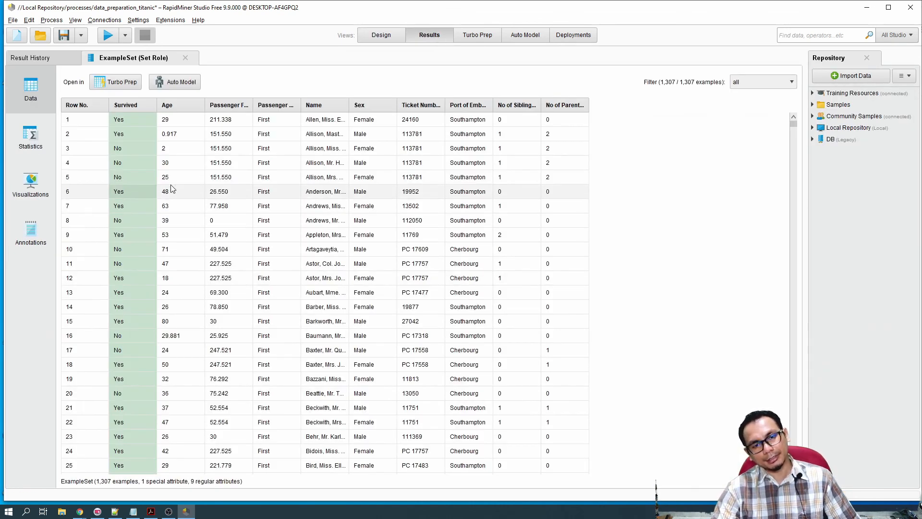
{"action": "scroll", "coordinate": [451, 350], "scroll_direction": "down", "scroll_amount": 3}
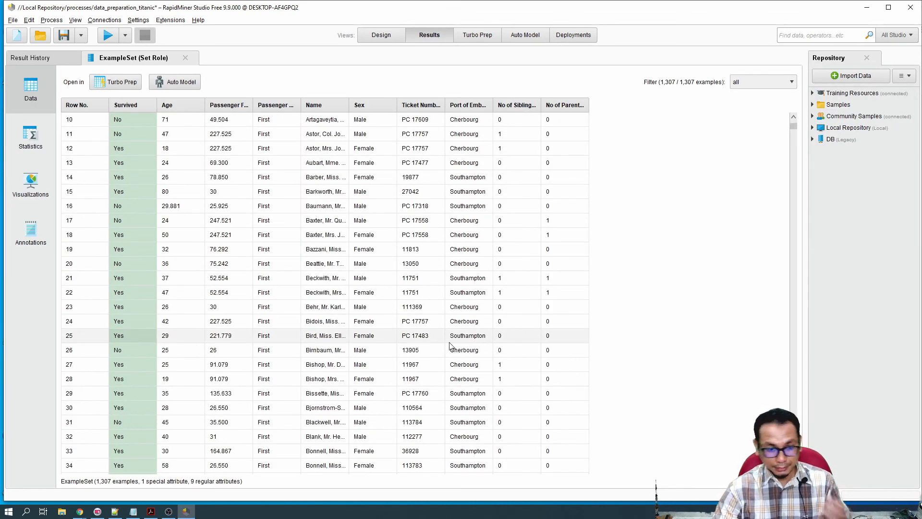
{"action": "scroll", "coordinate": [269, 192], "scroll_direction": "up", "scroll_amount": 3}
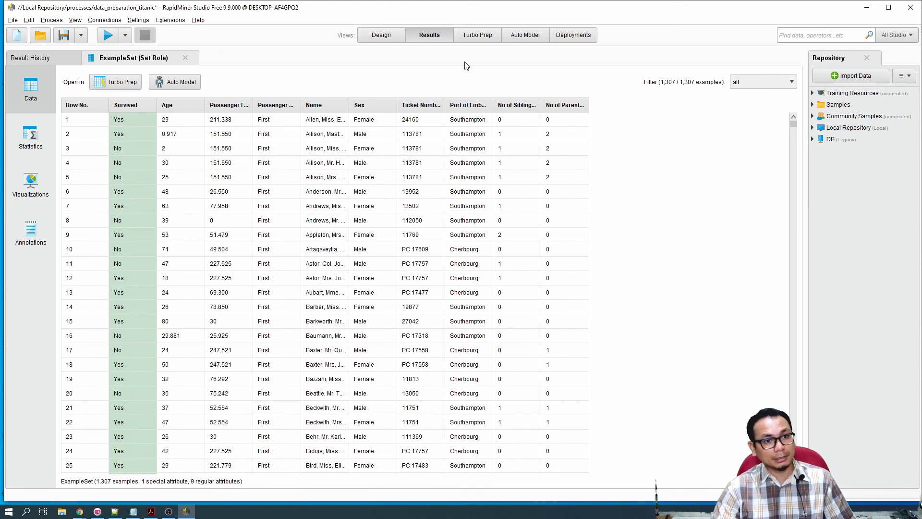
{"action": "left_click", "coordinate": [36, 152]}
{"action": "left_click", "coordinate": [30, 105]}
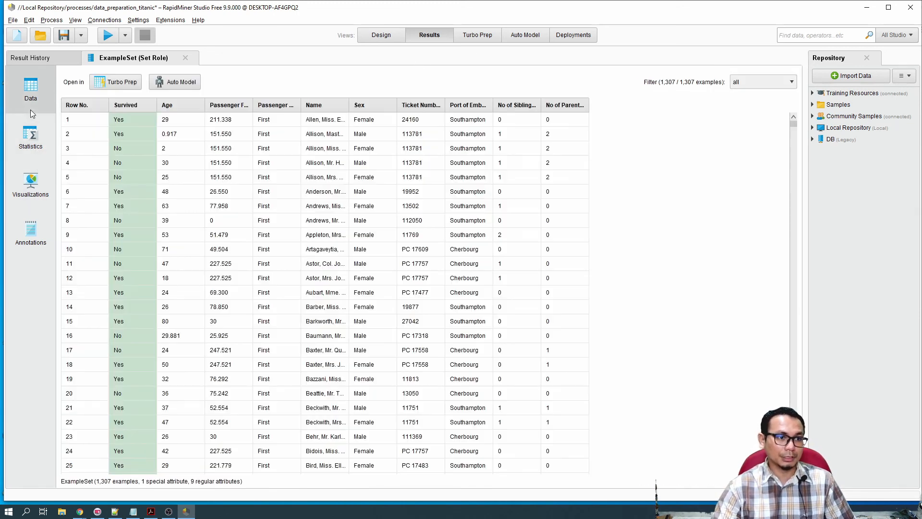
{"action": "left_click", "coordinate": [43, 150]}
{"action": "left_click", "coordinate": [42, 97]}
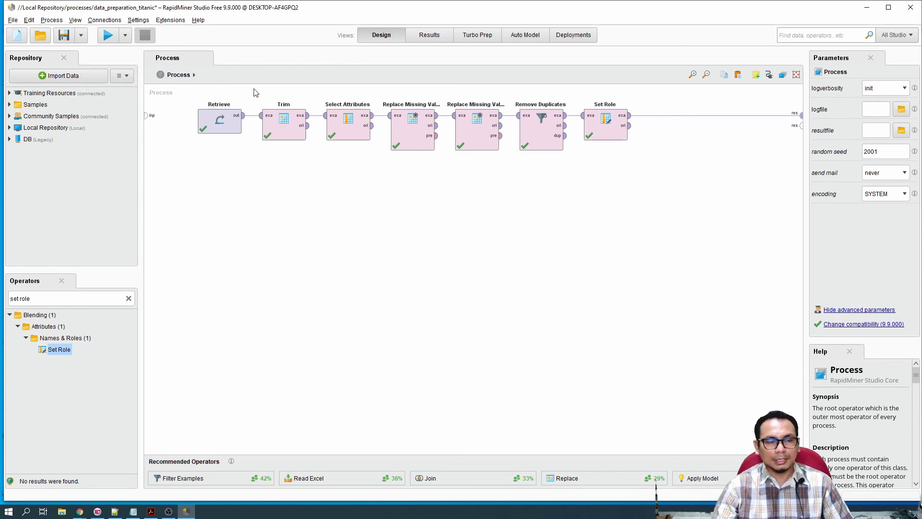
{"action": "mouse_move", "coordinate": [255, 92]}
{"action": "left_mouse_down"}
{"action": "mouse_move", "coordinate": [344, 127]}
{"action": "mouse_move", "coordinate": [647, 169]}
{"action": "mouse_move", "coordinate": [577, 187]}
{"action": "mouse_move", "coordinate": [242, 100]}
{"action": "mouse_move", "coordinate": [264, 93]}
{"action": "mouse_move", "coordinate": [255, 88]}
{"action": "left_mouse_up"}
{"action": "left_click", "coordinate": [646, 199]}
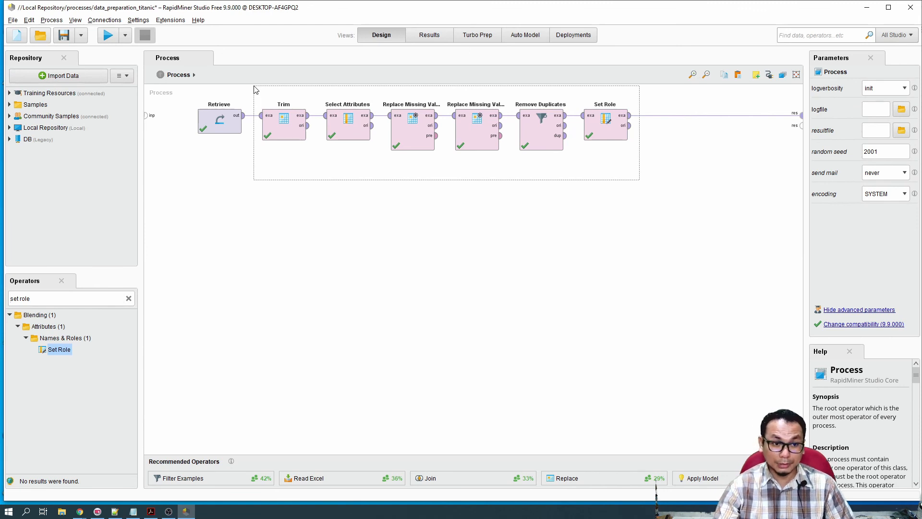
{"action": "left_click_drag", "start_coordinate": [254, 88], "coordinate": [255, 87]}
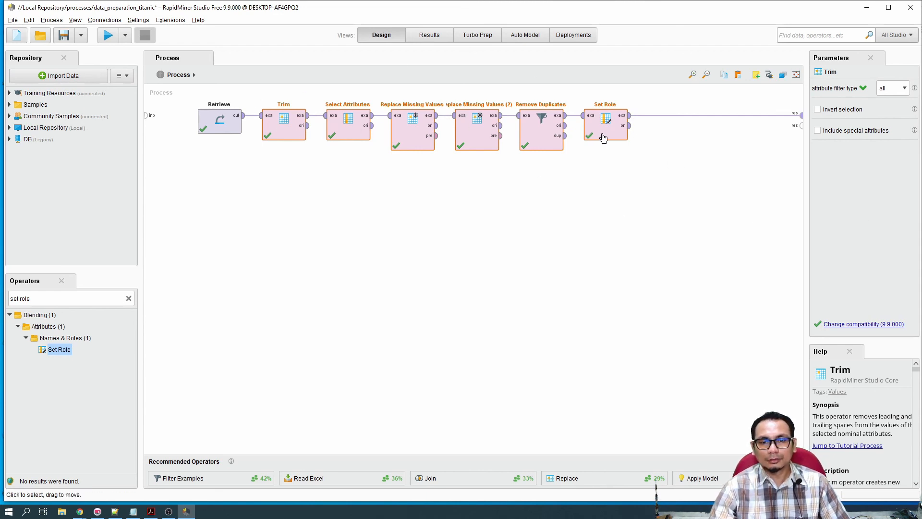
{"action": "left_click", "coordinate": [371, 189]}
- Move the six operators from Trim through Set Role into a new subprocess, place it beside Retrieve, and view its contents
{"action": "left_click_drag", "start_coordinate": [254, 93], "coordinate": [676, 159]}
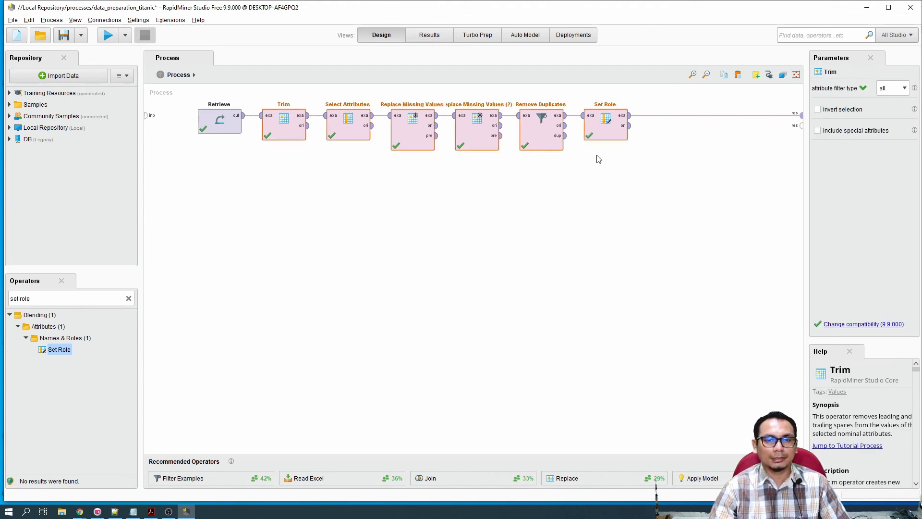
{"action": "right_click", "coordinate": [599, 132]}
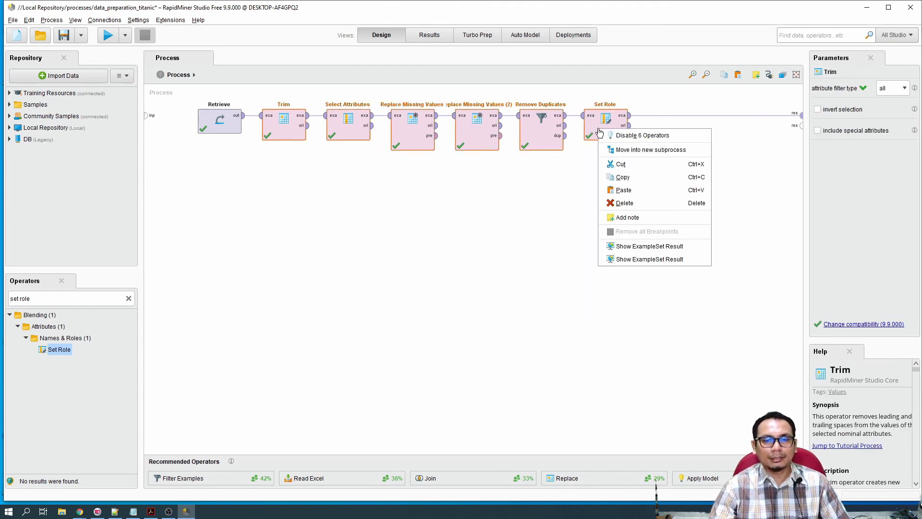
{"action": "left_click", "coordinate": [630, 151]}
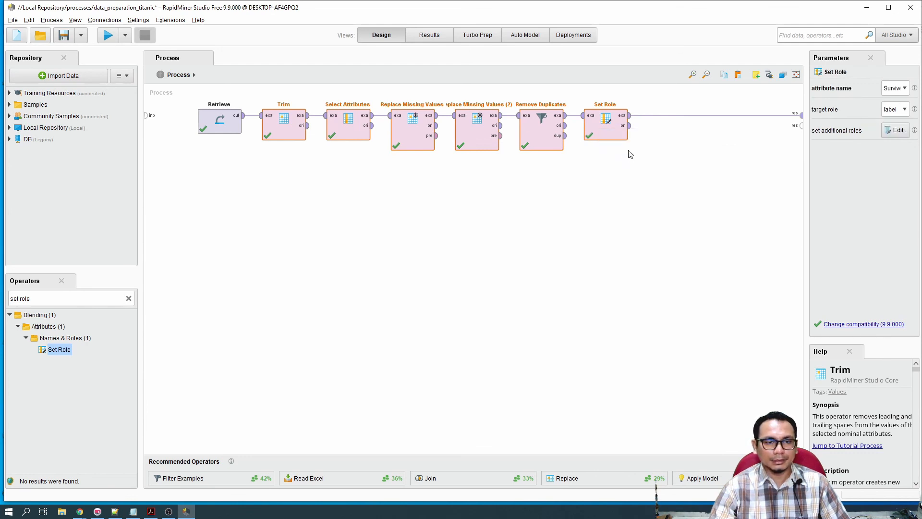
{"action": "left_click_drag", "start_coordinate": [447, 130], "coordinate": [286, 130]}
{"action": "left_click", "coordinate": [387, 189]}
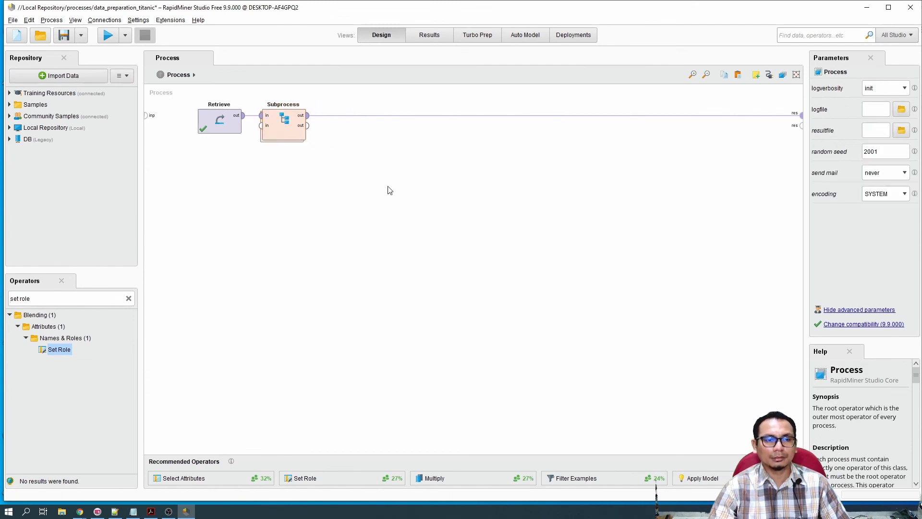
{"action": "double_click", "coordinate": [282, 131]}
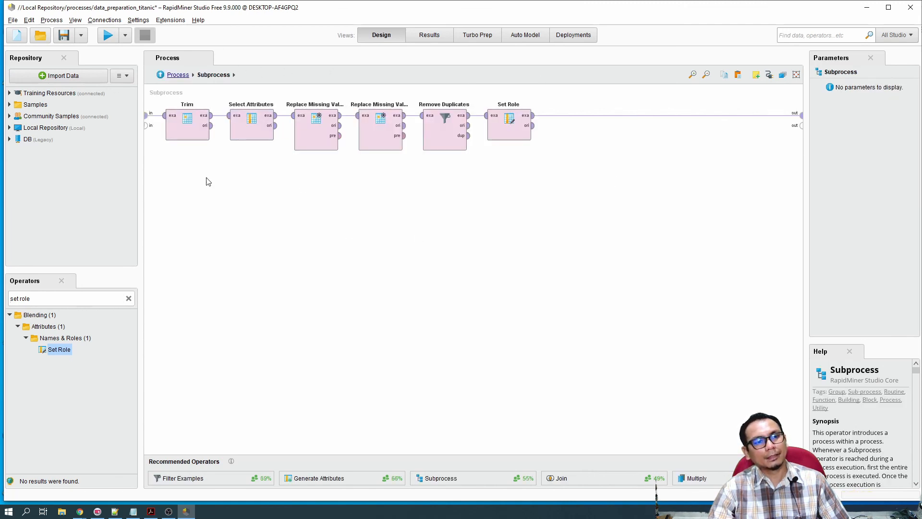
{"action": "left_click", "coordinate": [161, 75]}
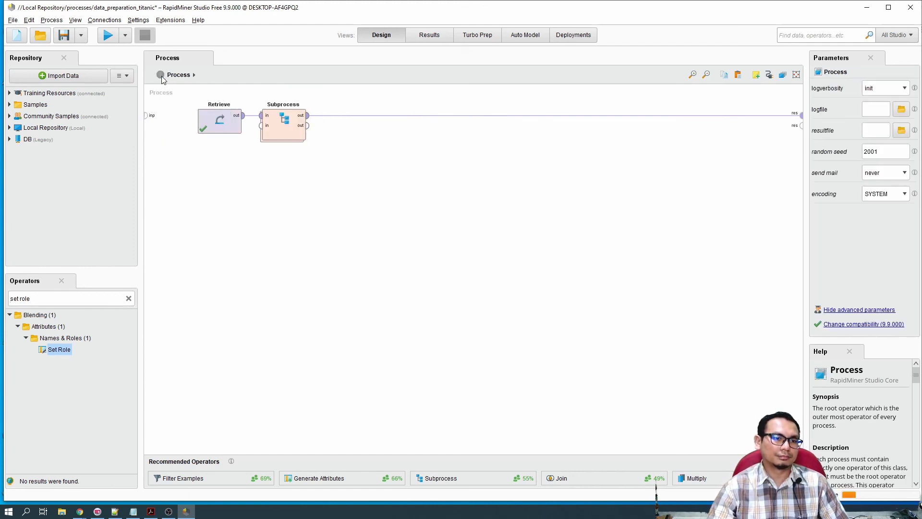